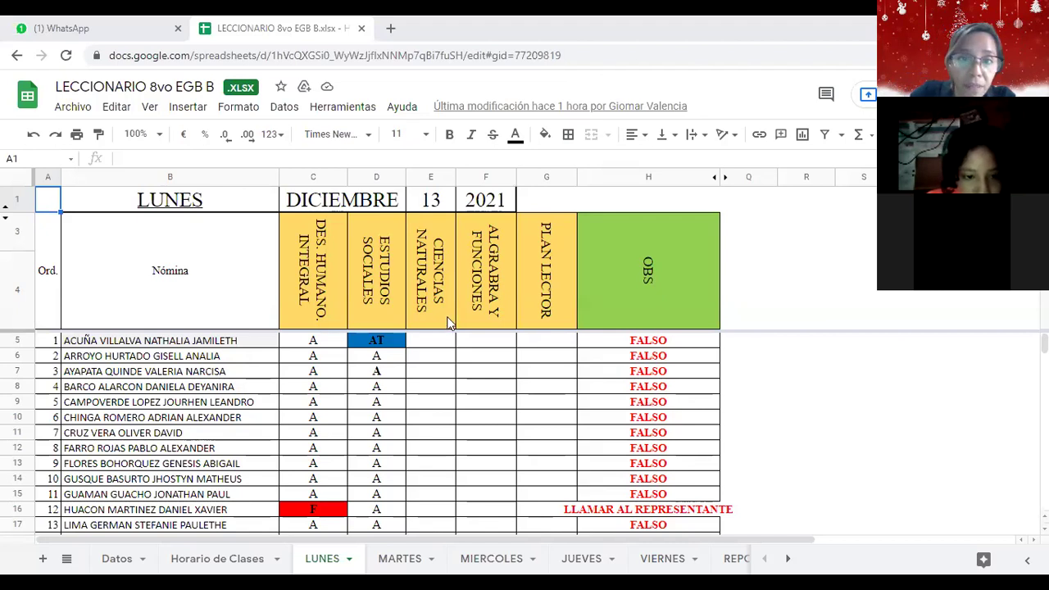
# - Enter A in the ALGRABRA Y FUNCIONES column of the LUNES sheet for students 3 to 5 (F7:F9)
pyautogui.scroll(-1, 450, 323)
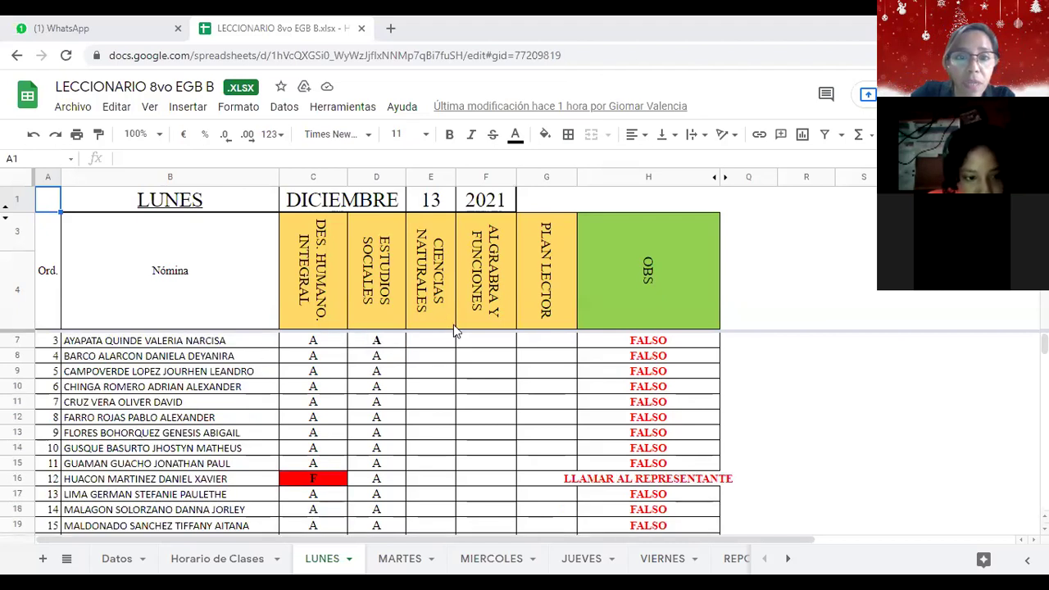
pyautogui.click(484, 342)
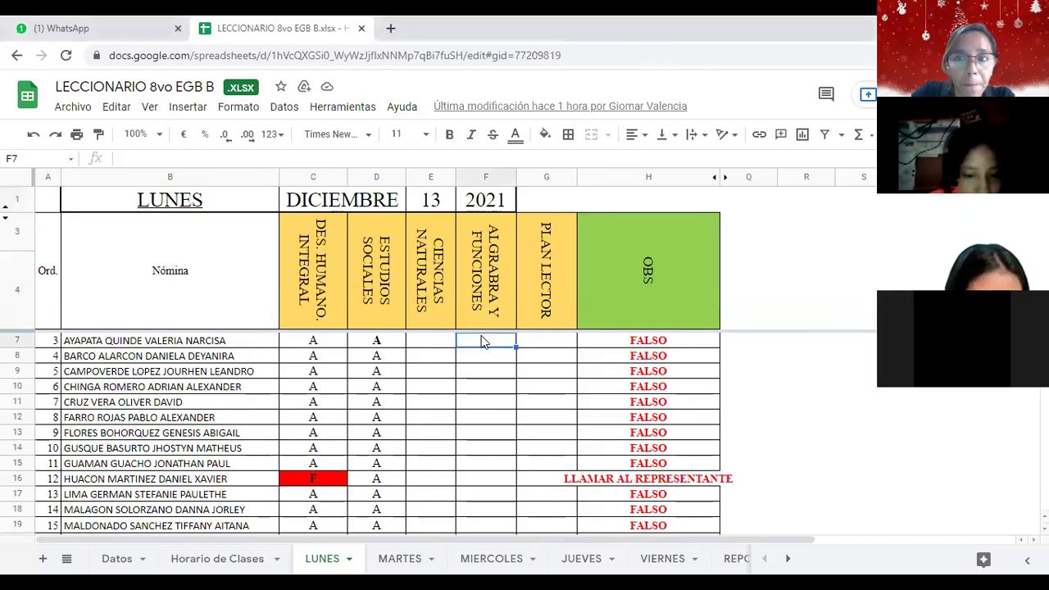
pyautogui.write('A')
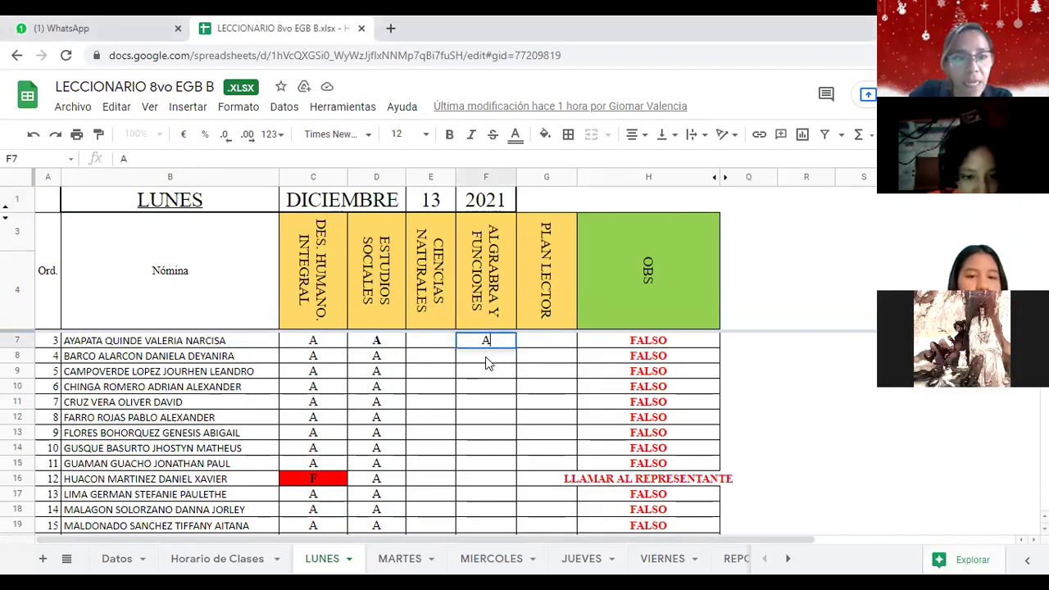
pyautogui.press('Return')
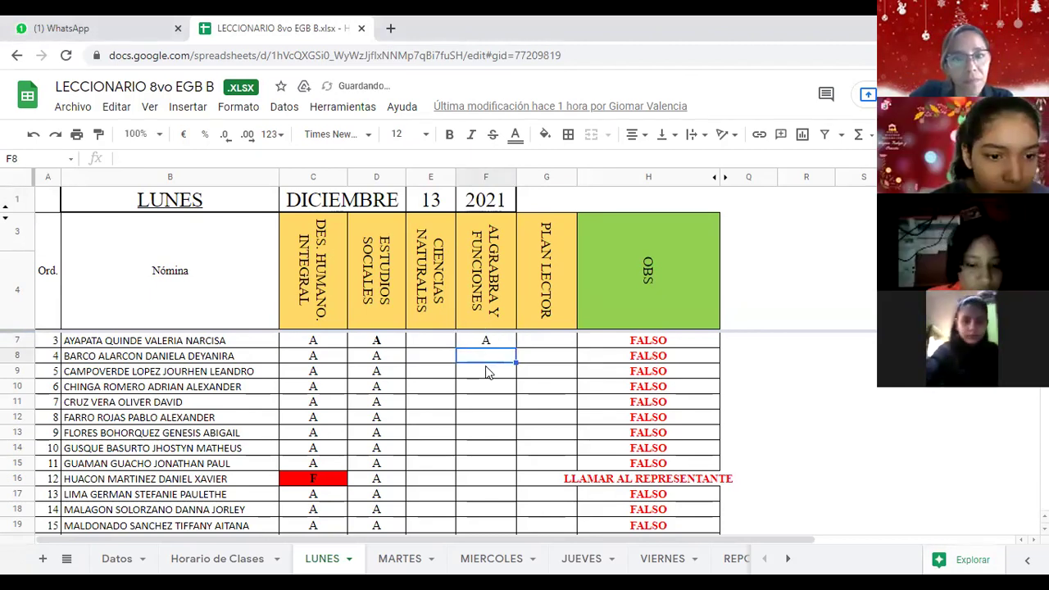
pyautogui.write('A')
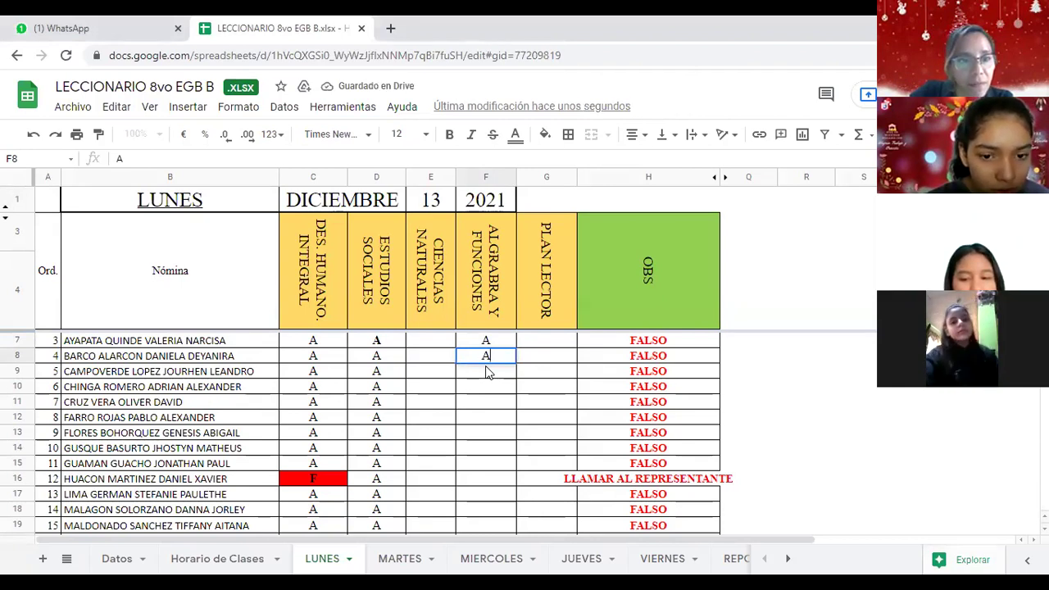
pyautogui.click(486, 369)
pyautogui.write('A')
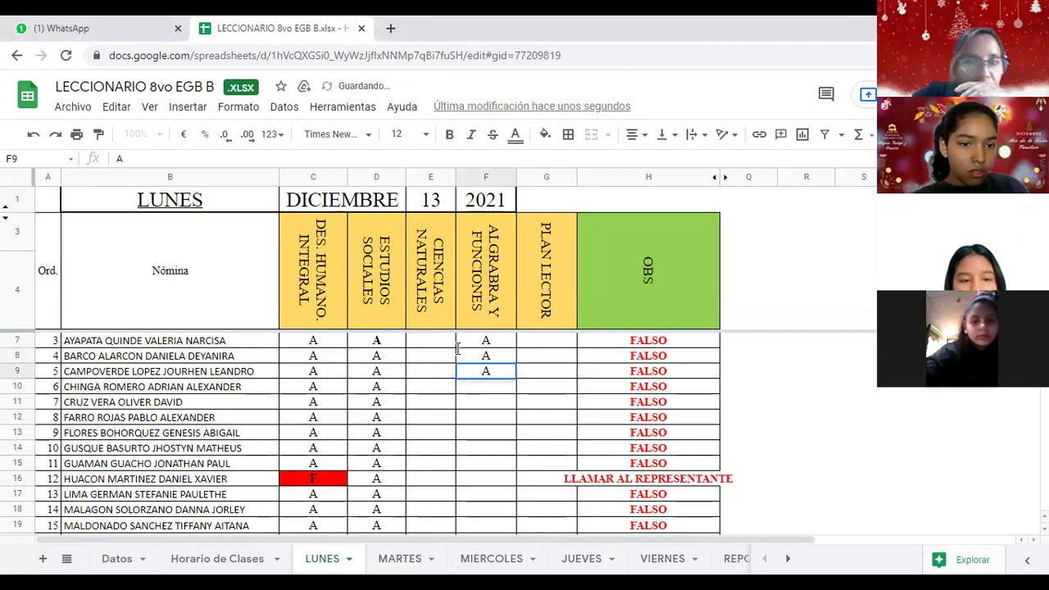
pyautogui.click(524, 361)
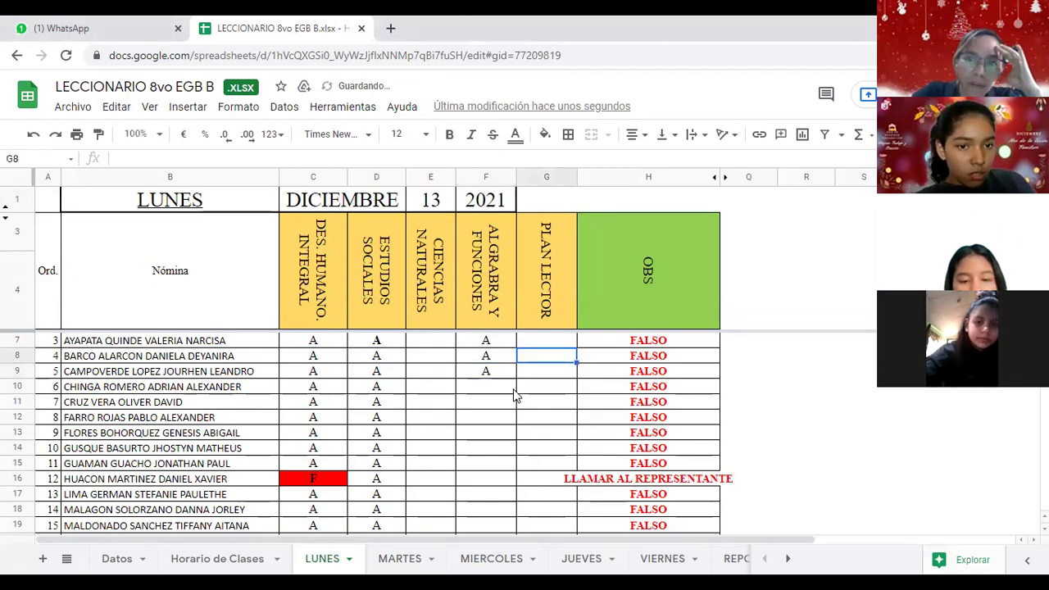
# - Fill in A under ALGRABRA Y FUNCIONES for students 1 and 2 of the list (F5:F6)
pyautogui.scroll(1, 517, 394)
pyautogui.scroll(-7, 515, 393)
pyautogui.scroll(3, 515, 394)
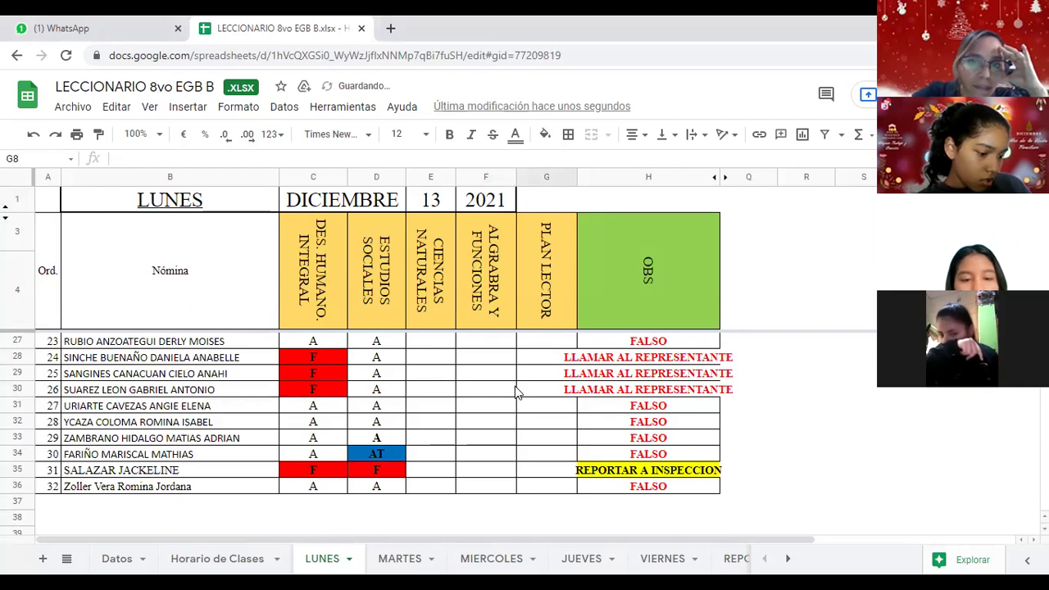
pyautogui.scroll(5, 744, 227)
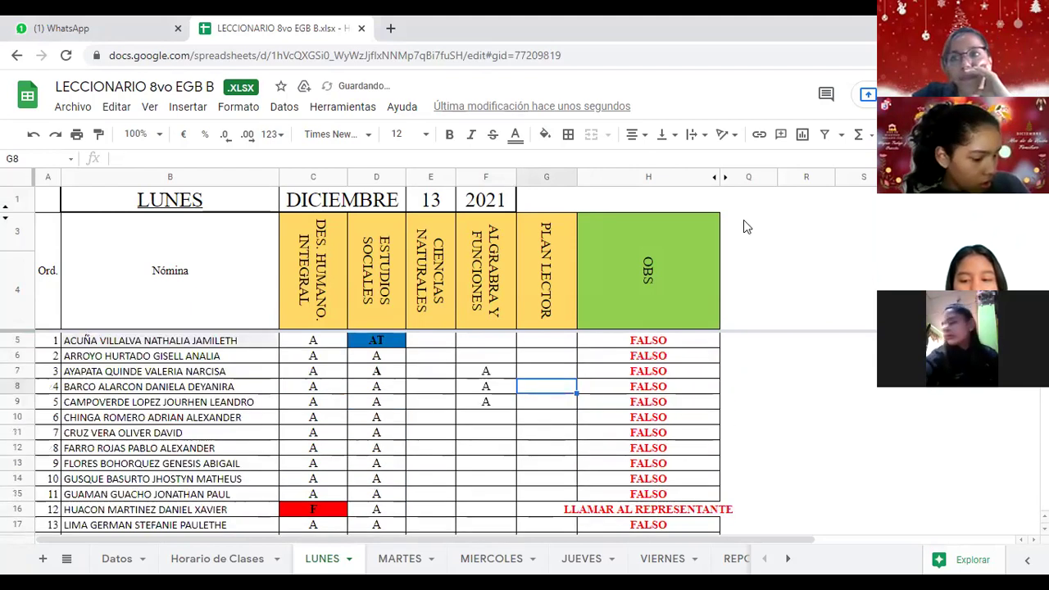
pyautogui.click(484, 341)
pyautogui.write('A')
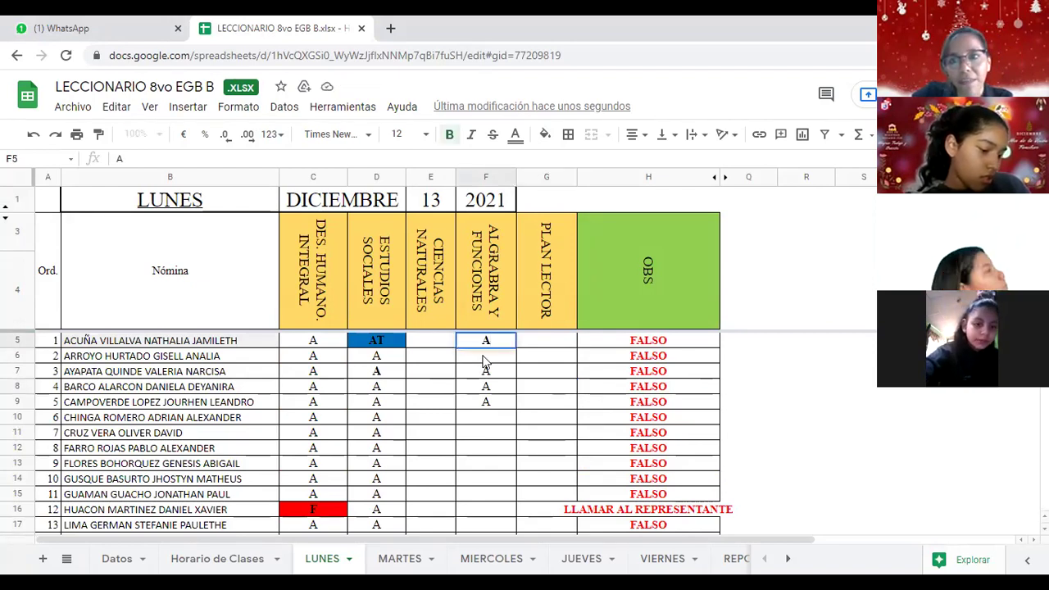
pyautogui.click(483, 357)
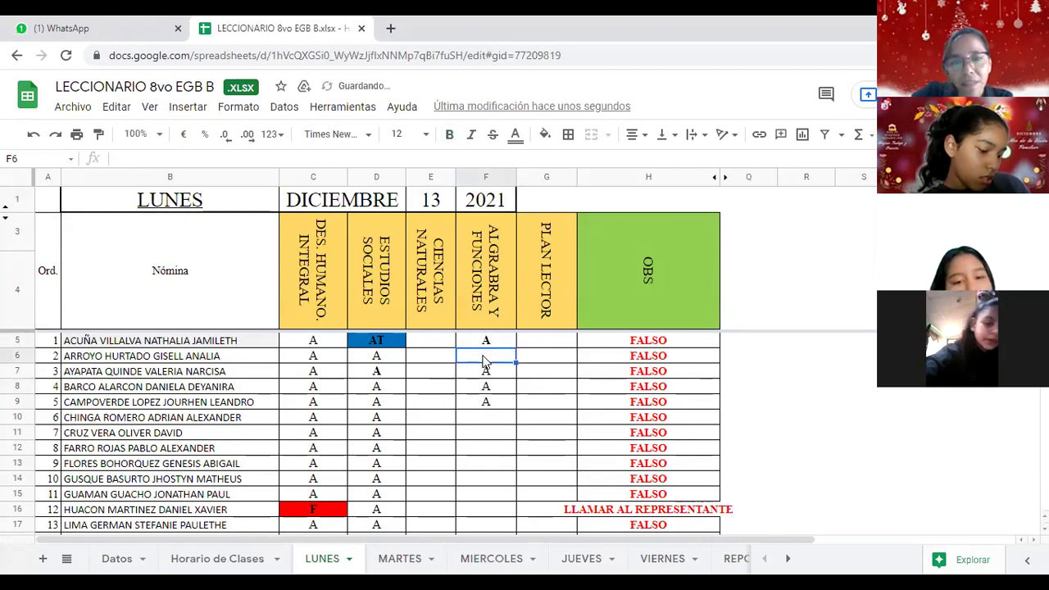
pyautogui.write('A')
# - Record A under ALGRABRA Y FUNCIONES for students 6 to 9, in cells F10 to F13
pyautogui.click(488, 420)
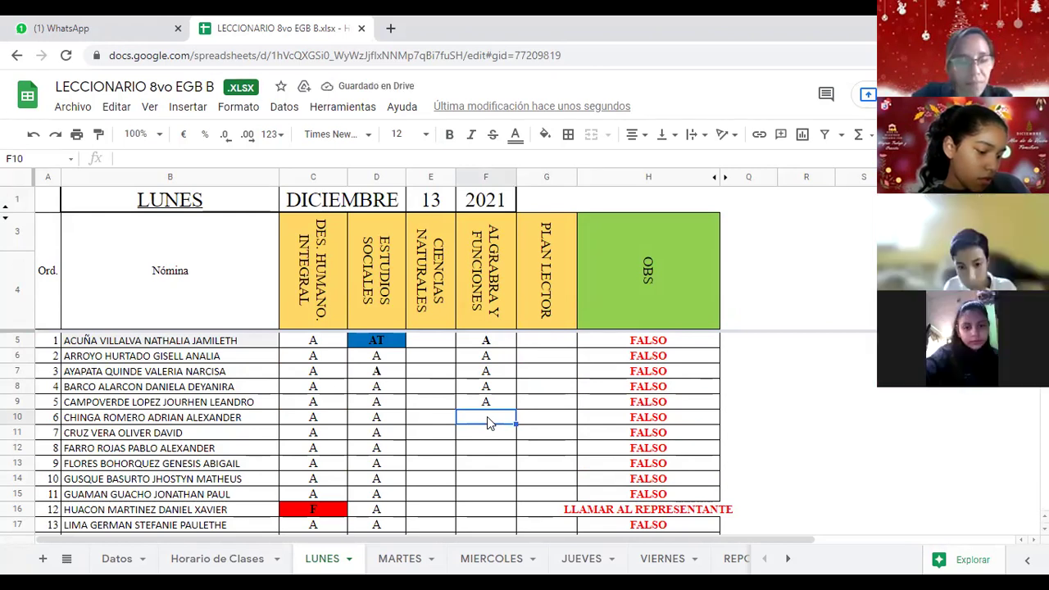
pyautogui.write('A')
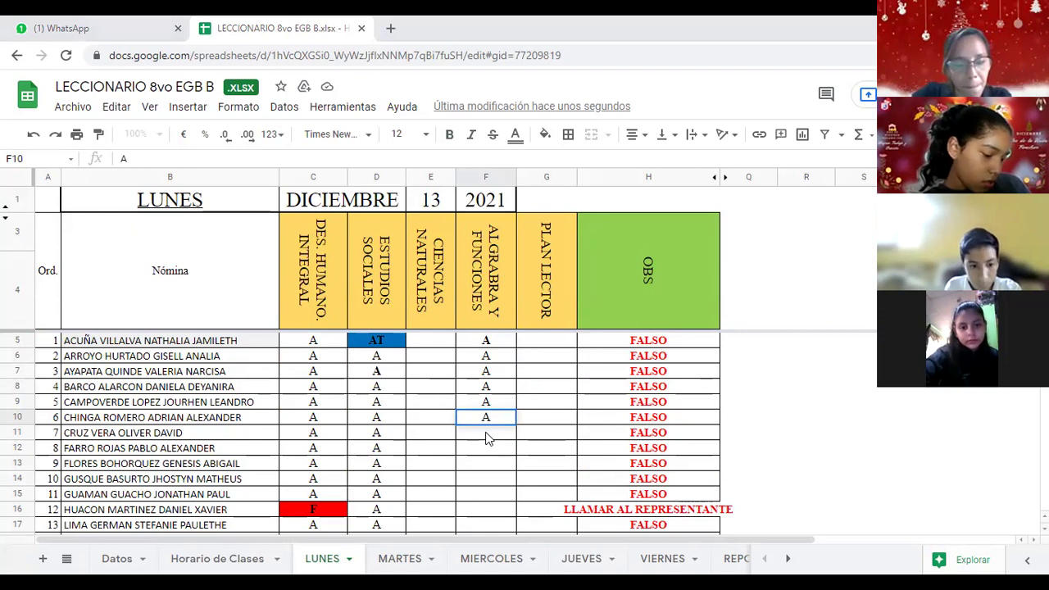
pyautogui.press('Return')
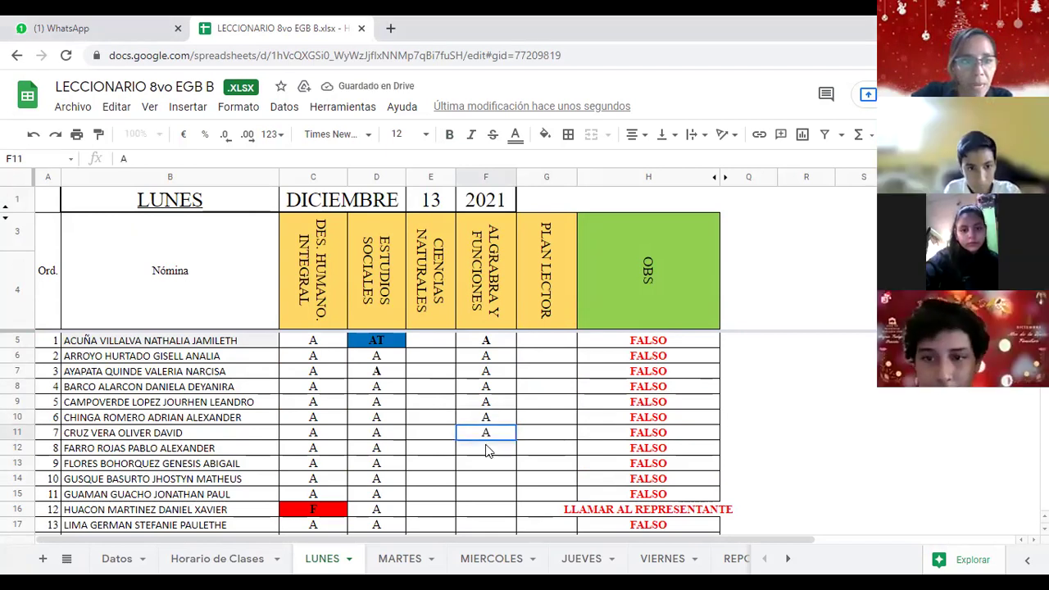
pyautogui.press('Return')
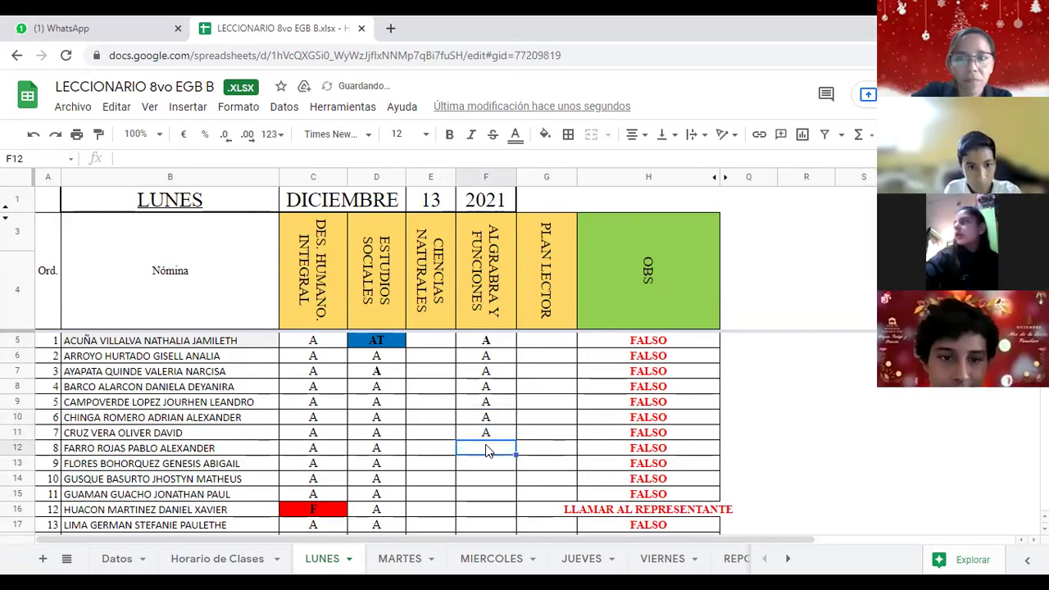
pyautogui.write('A')
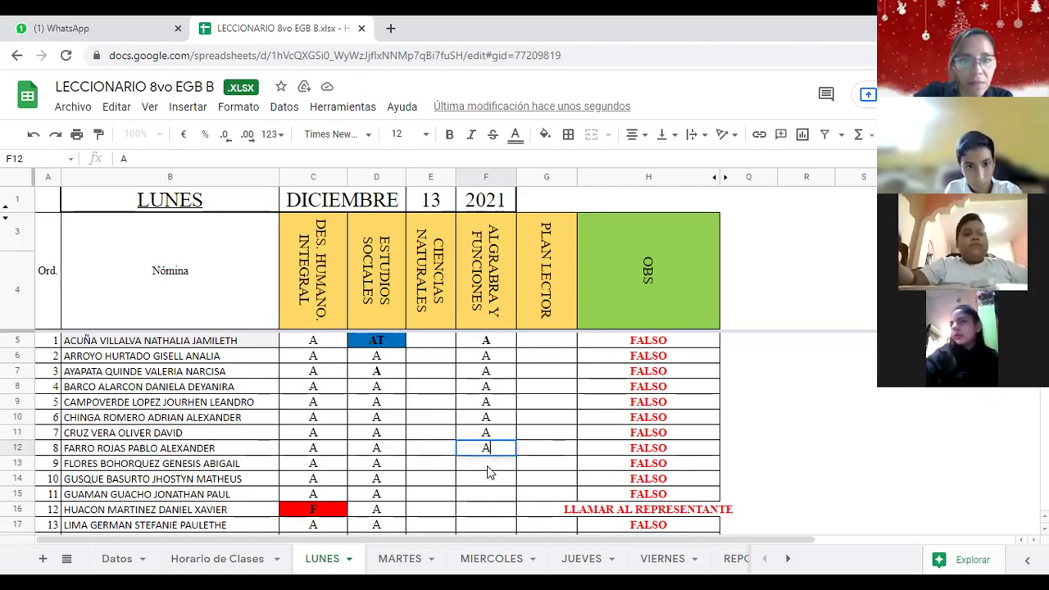
pyautogui.press('Return')
pyautogui.write('A')
pyautogui.press('Return')
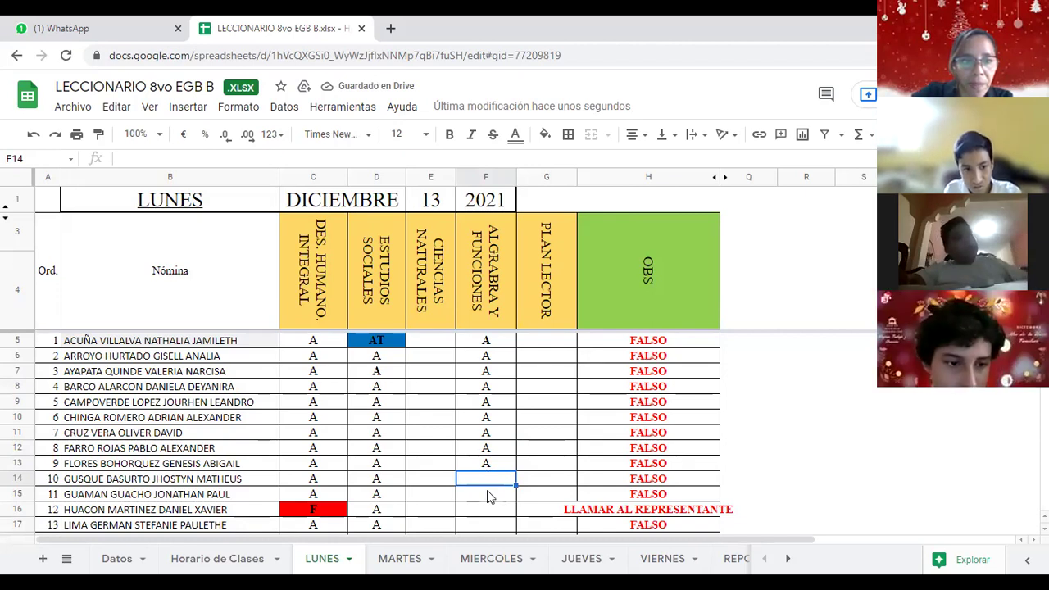
# - Record A under ALGRABRA Y FUNCIONES for students 10 to 12, in cells F14 to F16
pyautogui.write('A')
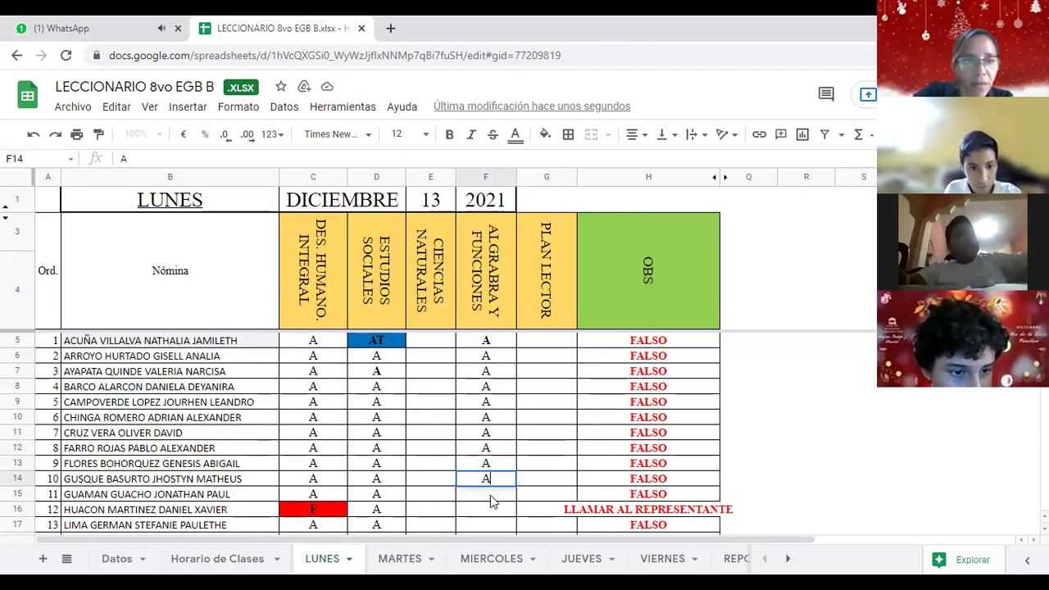
pyautogui.press('Return')
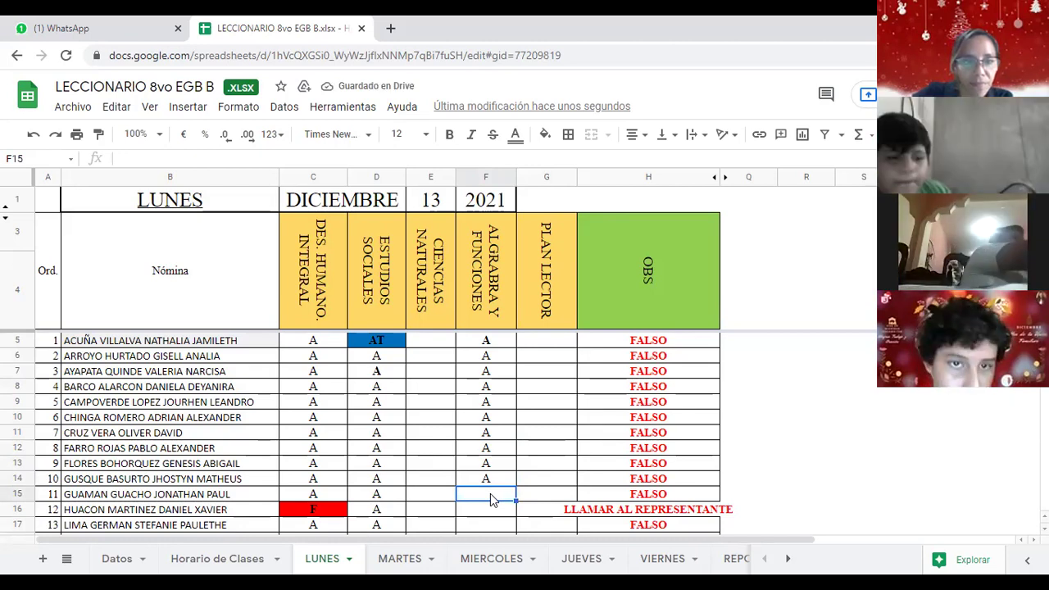
pyautogui.write('A')
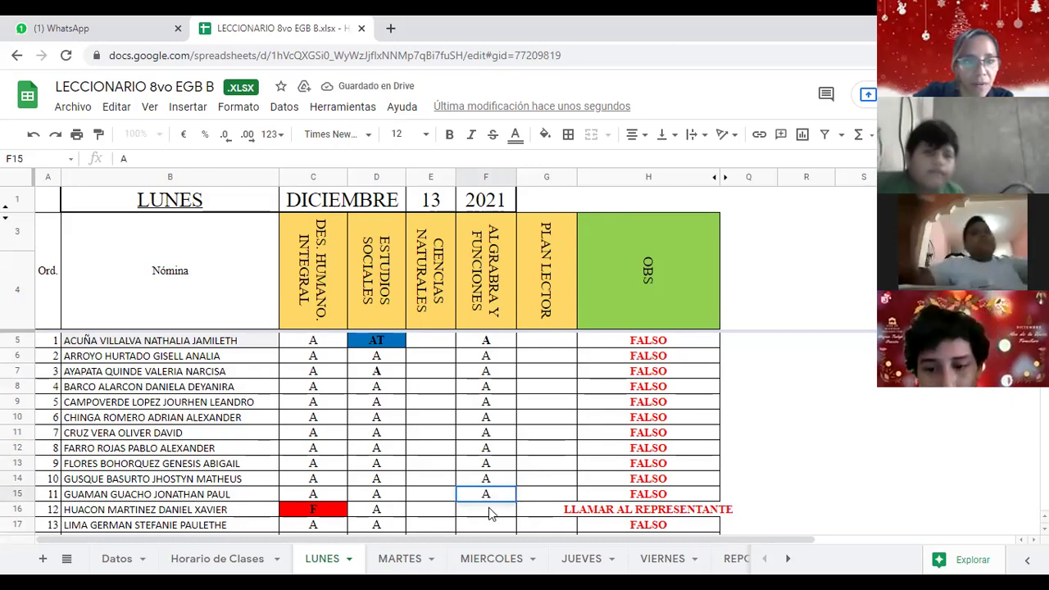
pyautogui.press('Return')
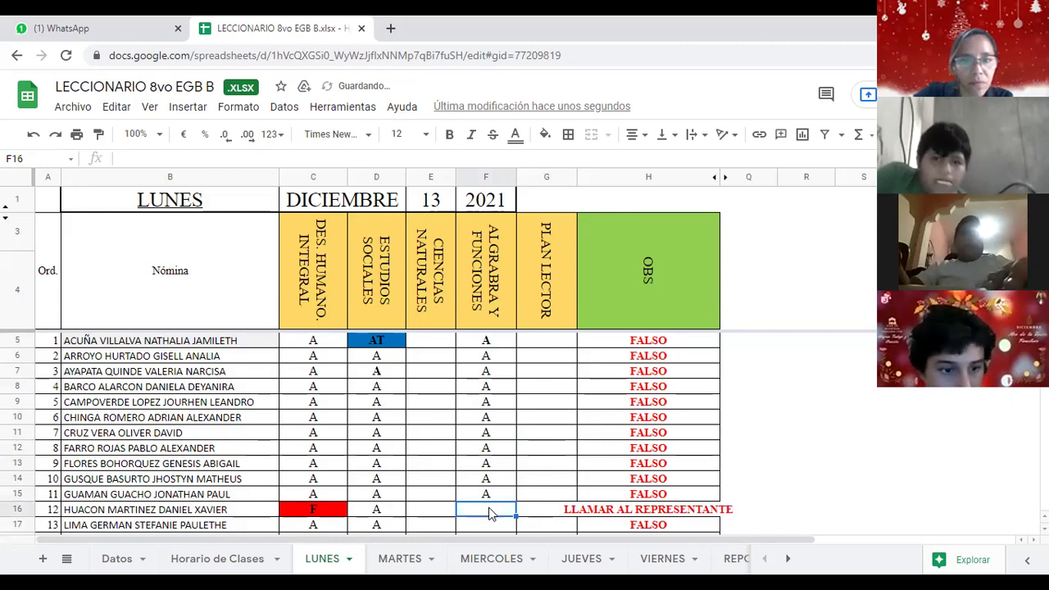
pyautogui.write('A')
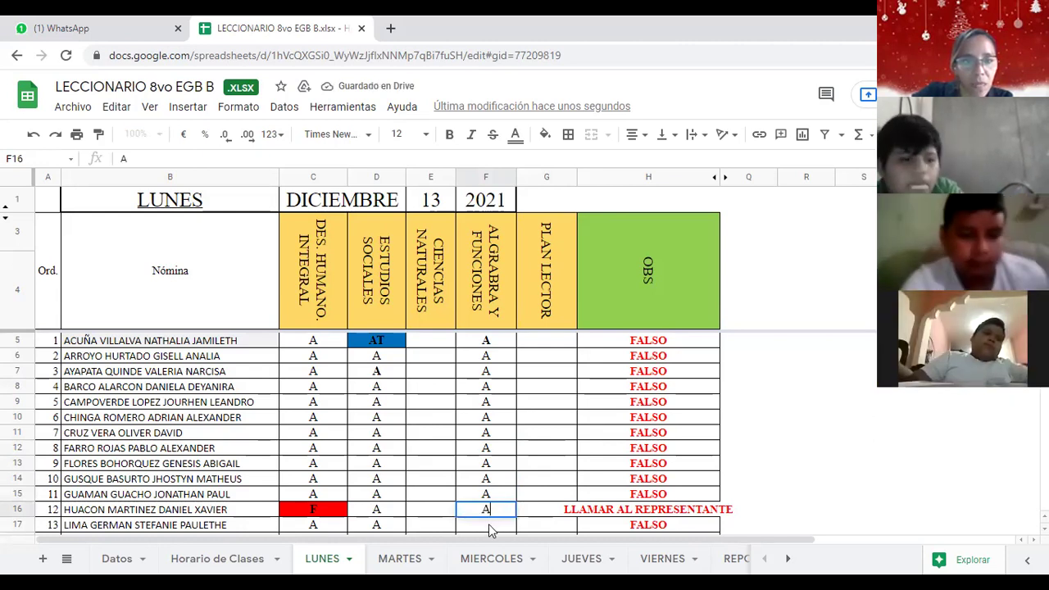
pyautogui.press('Return')
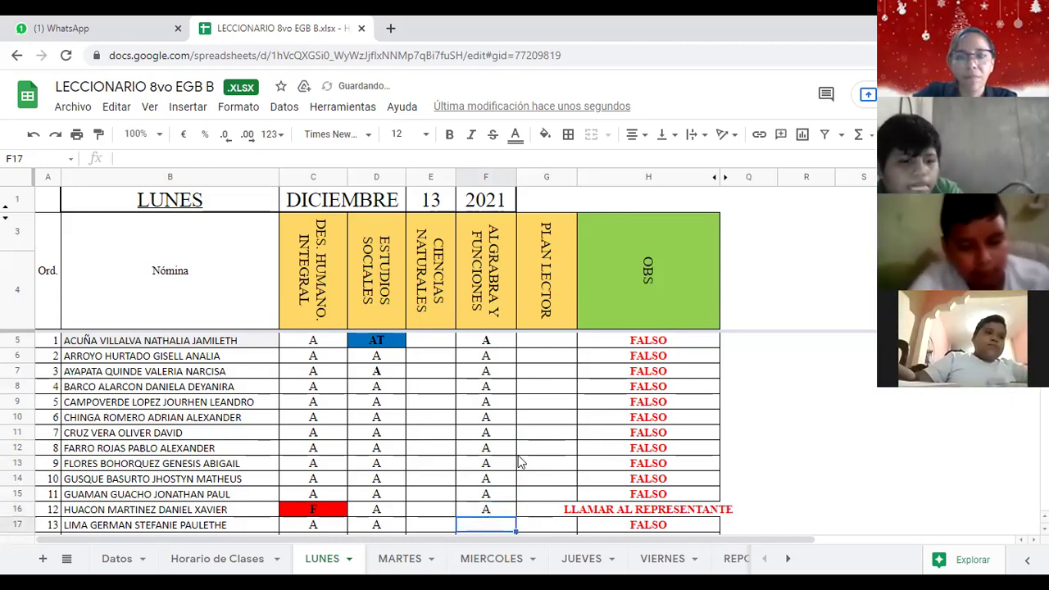
# - Record A under ALGRABRA Y FUNCIONES for students 13 to 15, in cells F17 to F19
pyautogui.scroll(-3, 499, 410)
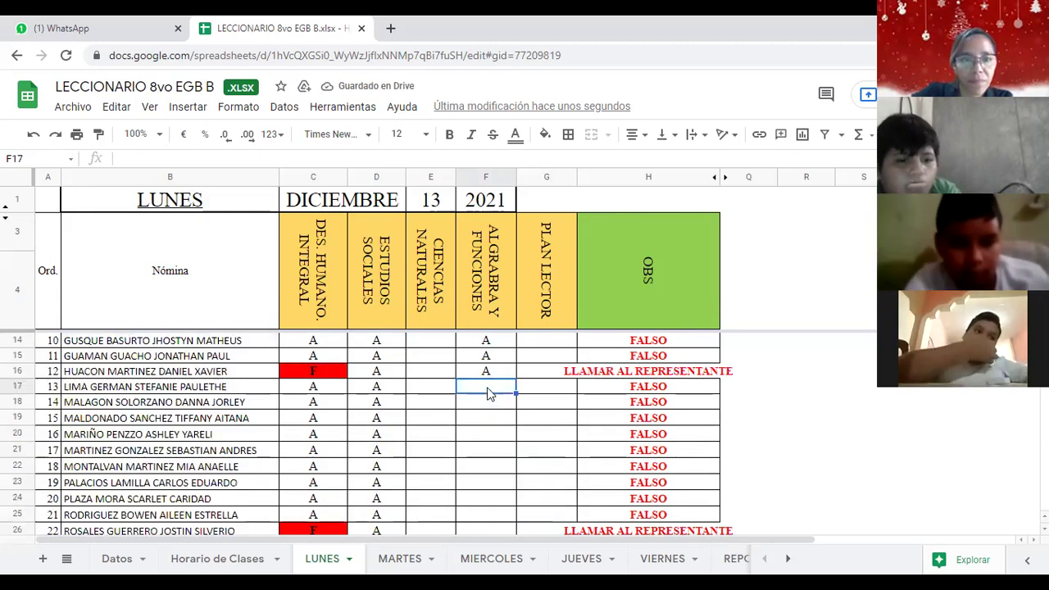
pyautogui.write('A')
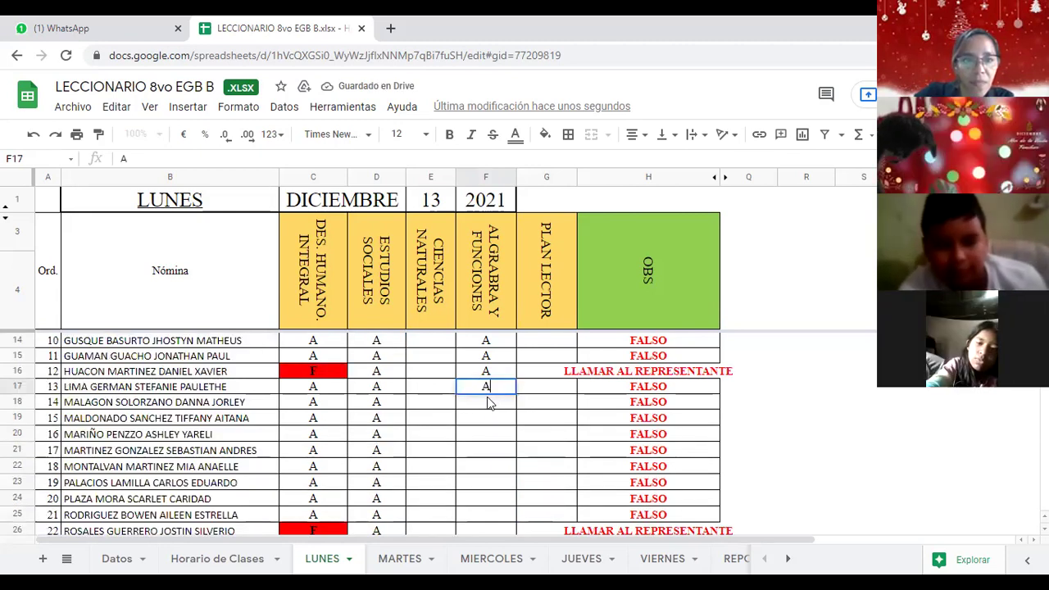
pyautogui.press('Return')
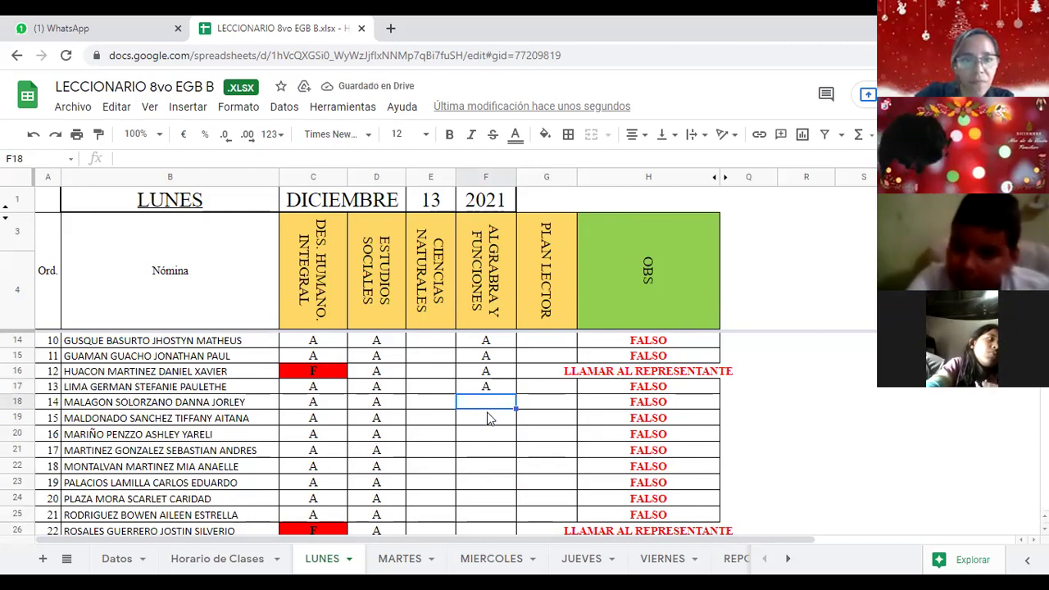
pyautogui.write('A')
pyautogui.press('Return')
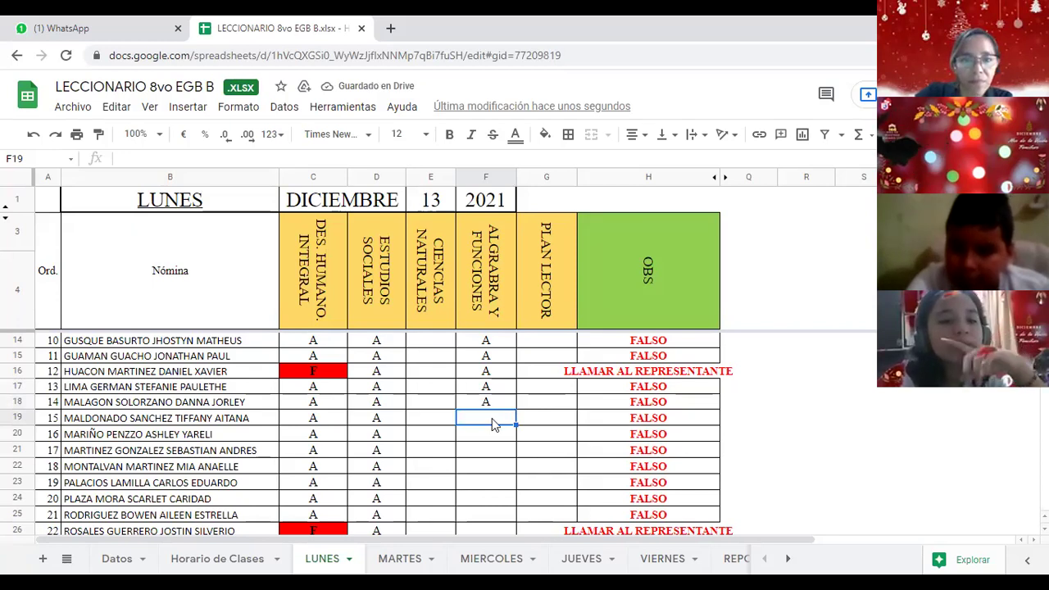
pyautogui.write('A')
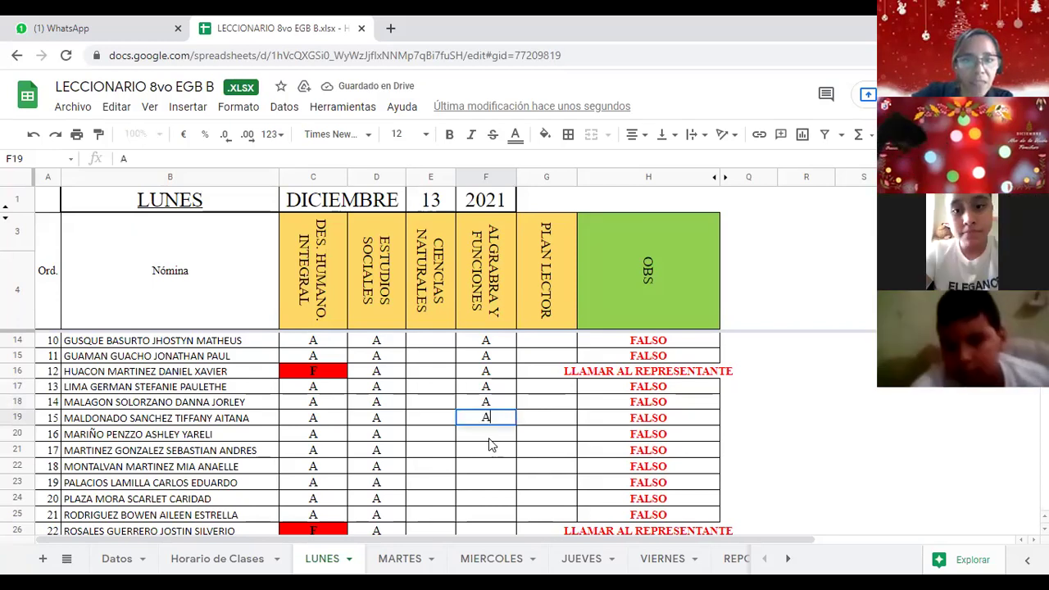
pyautogui.press('Return')
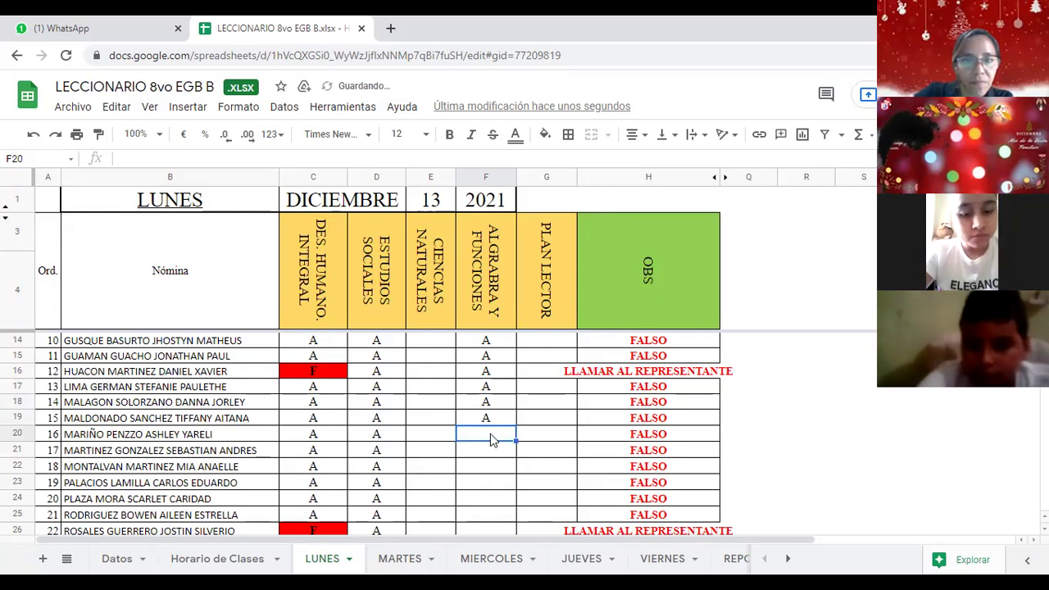
# - Record A under ALGRABRA Y FUNCIONES for students 16 to 18, in cells F20 to F22
pyautogui.write('A')
pyautogui.press('Return')
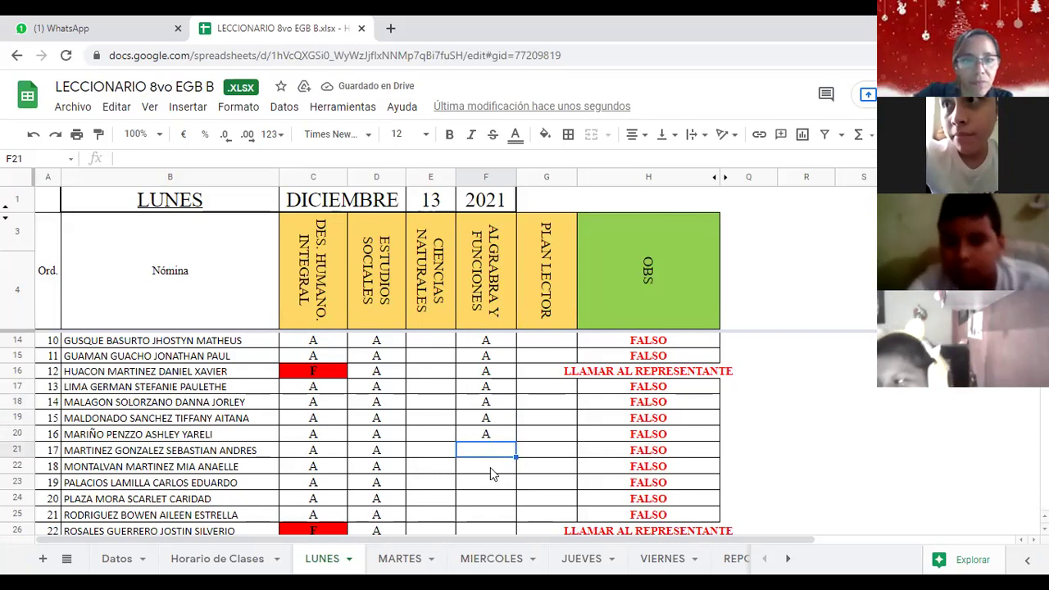
pyautogui.write('A')
pyautogui.press('Return')
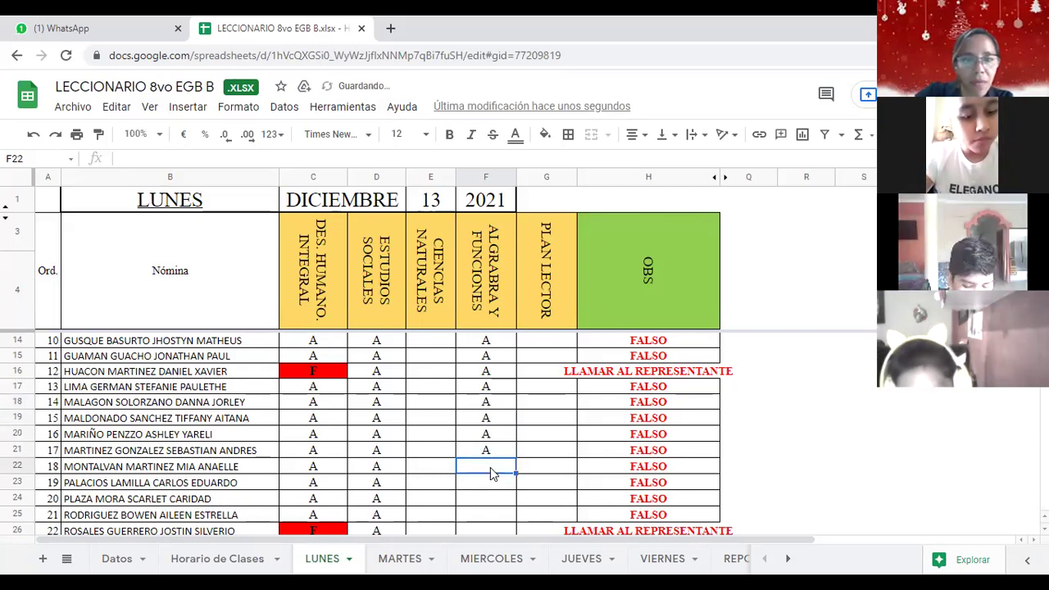
pyautogui.write('A')
pyautogui.press('Return')
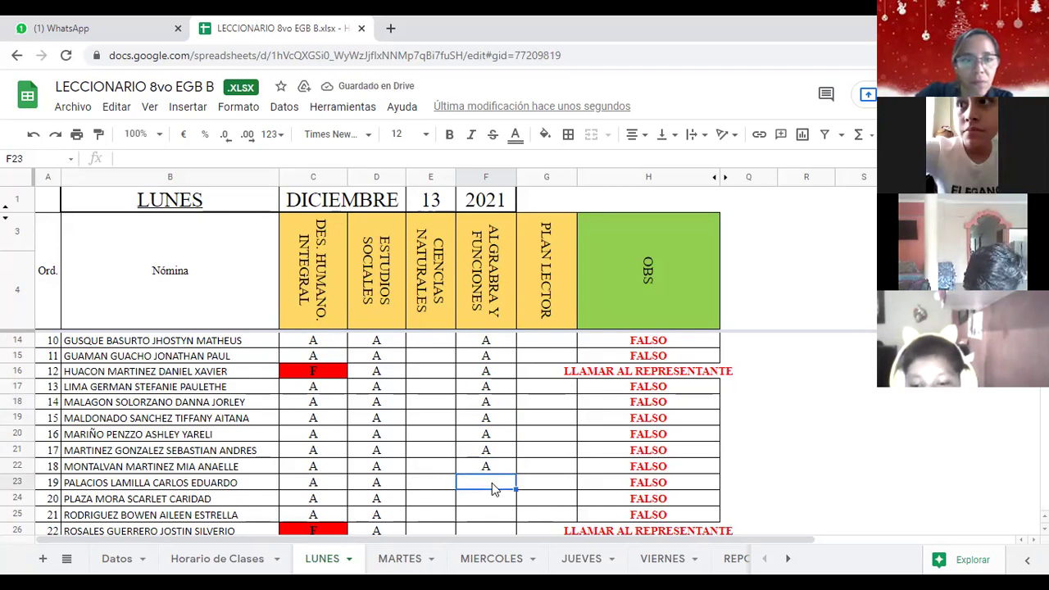
# - Record A under ALGRABRA Y FUNCIONES for students 19 and 20, in cells F23 and F24
pyautogui.write('A')
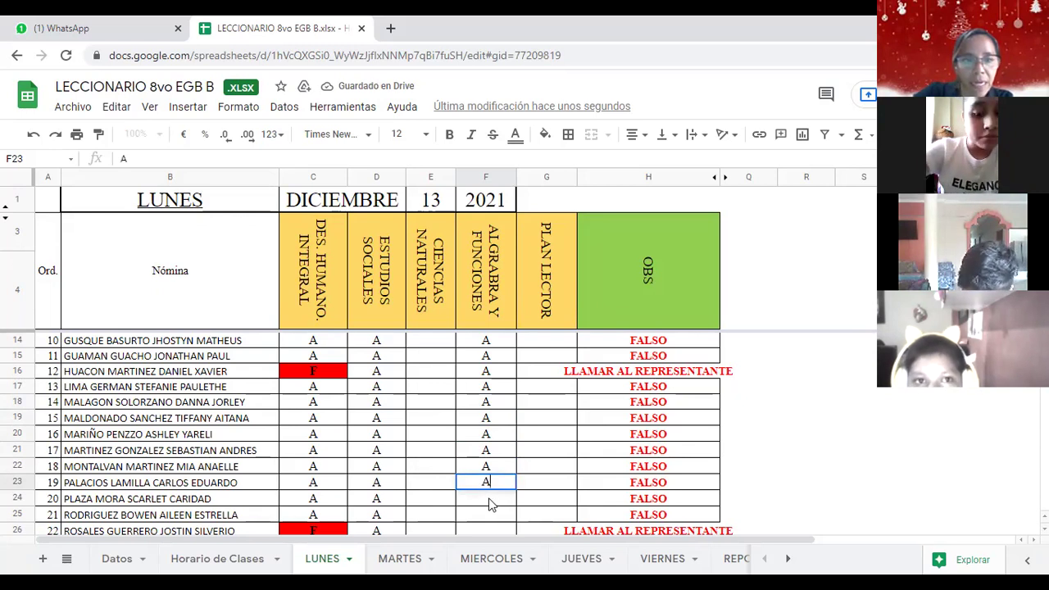
pyautogui.press('Return')
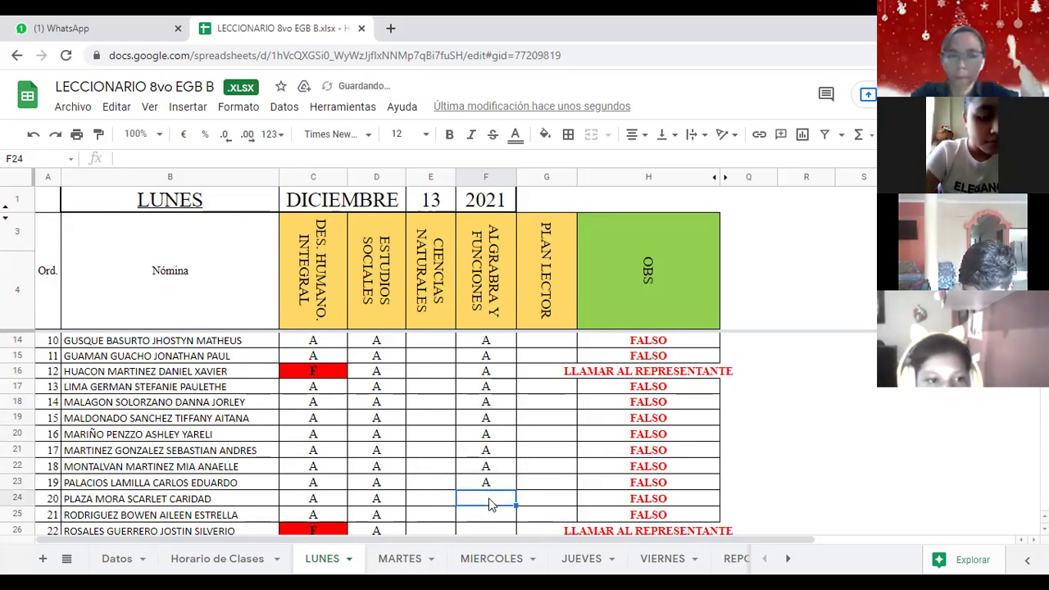
pyautogui.write('A')
pyautogui.press('Return')
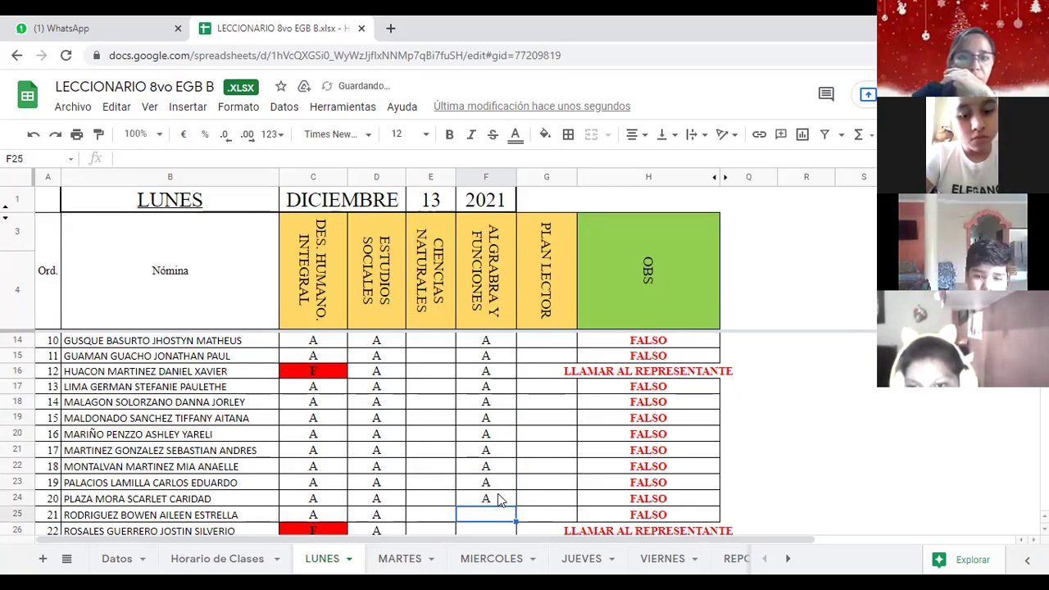
# - Record A under ALGRABRA Y FUNCIONES for students 21 to 23, in cells F25 to F27
pyautogui.scroll(-4, 502, 501)
pyautogui.scroll(2, 502, 501)
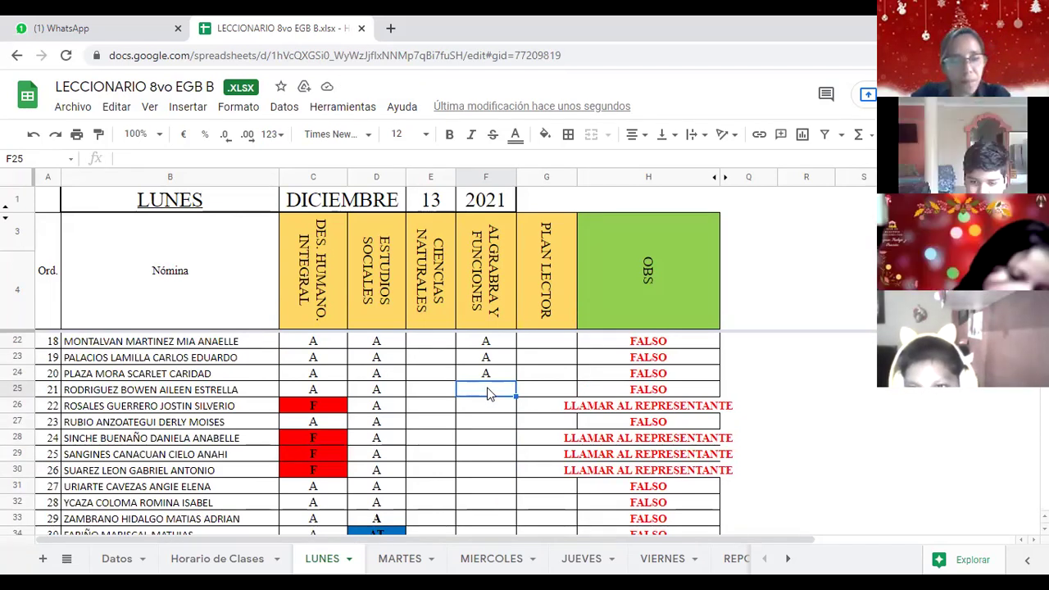
pyautogui.write('A')
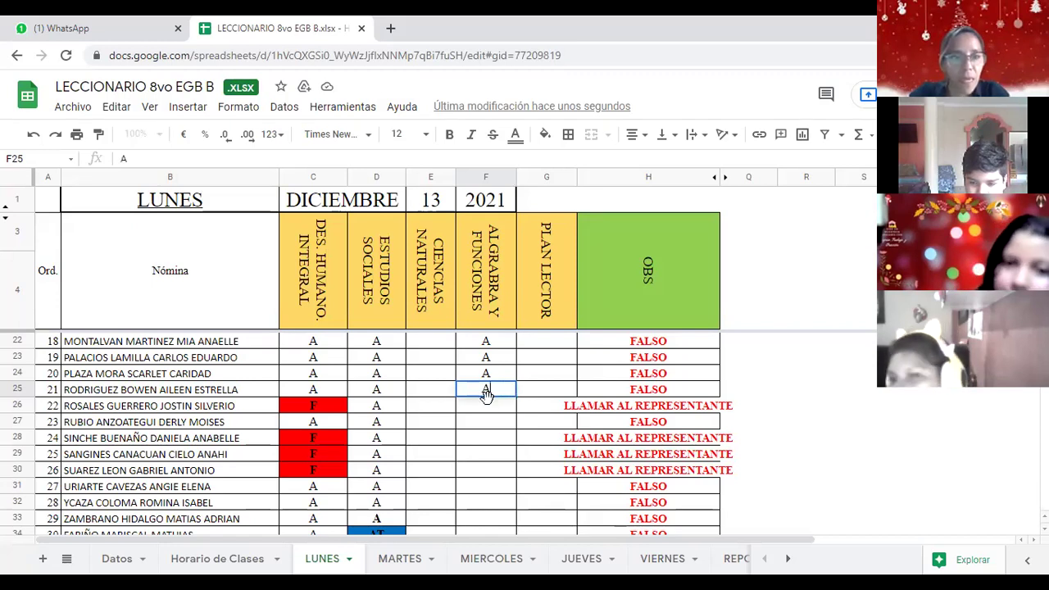
pyautogui.press('Return')
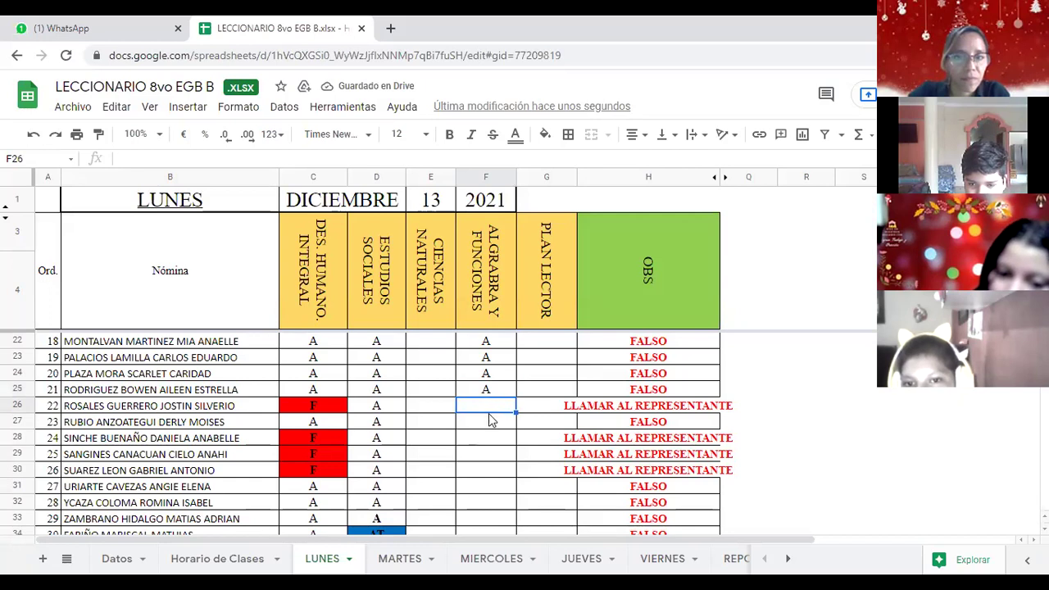
pyautogui.write('A')
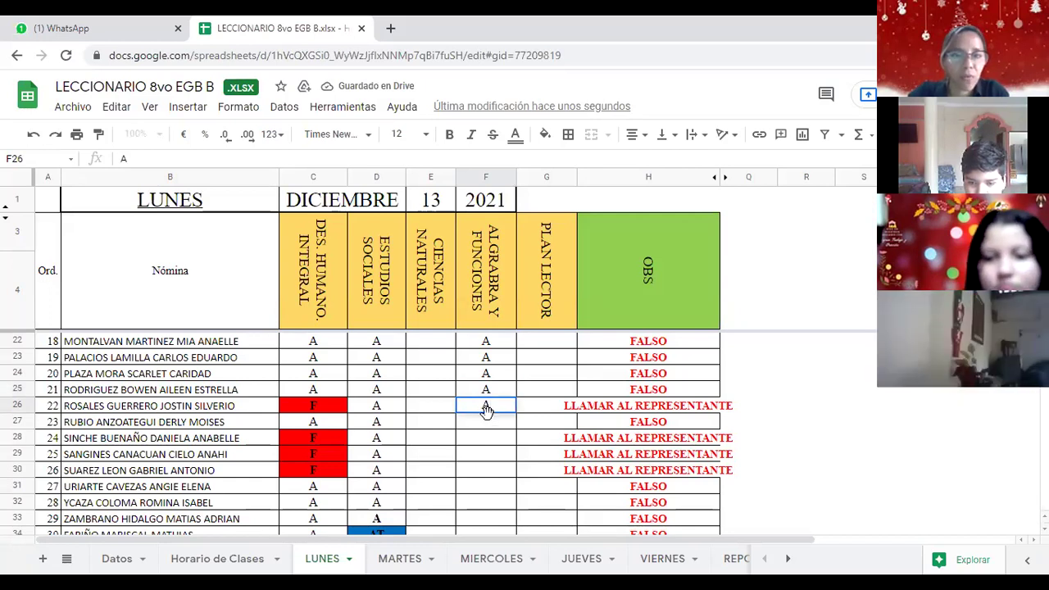
pyautogui.click(489, 421)
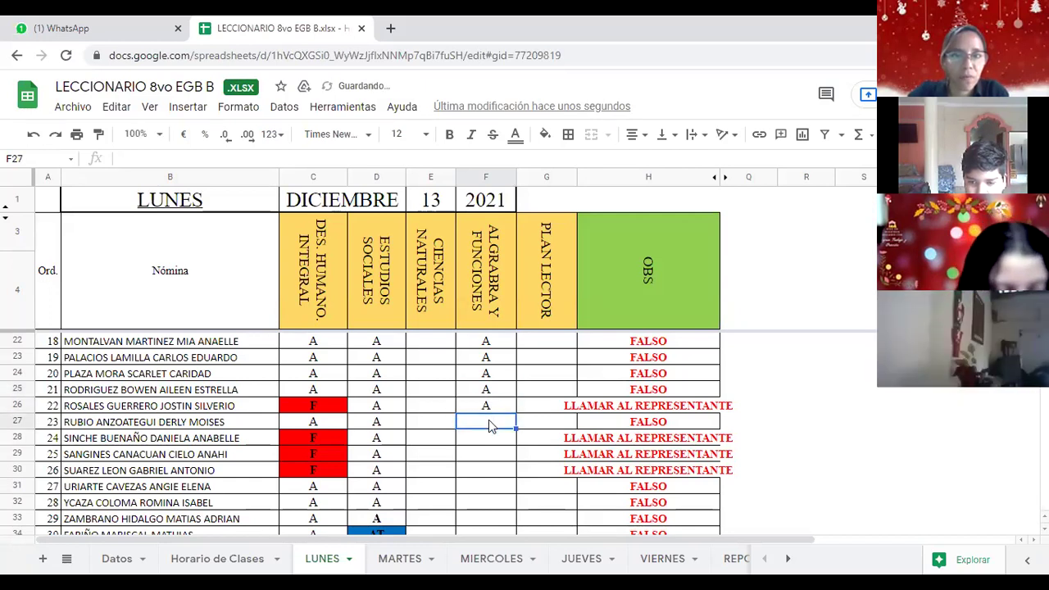
pyautogui.write('A')
pyautogui.click(489, 443)
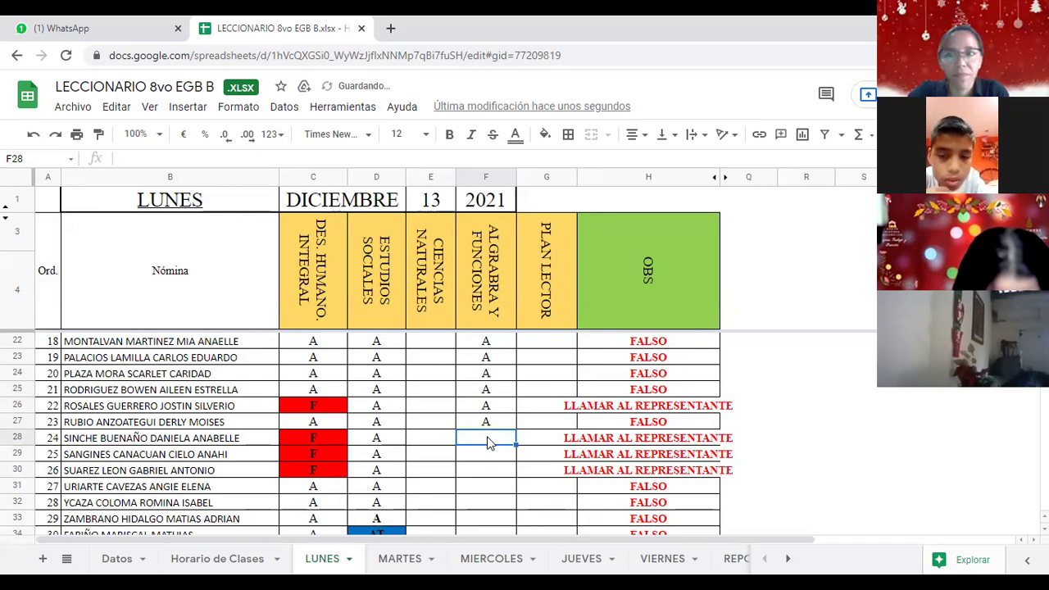
# - Record A under ALGRABRA Y FUNCIONES for students 24 and 25 in F28 and F29, and F for student 26 in F30
pyautogui.write('A')
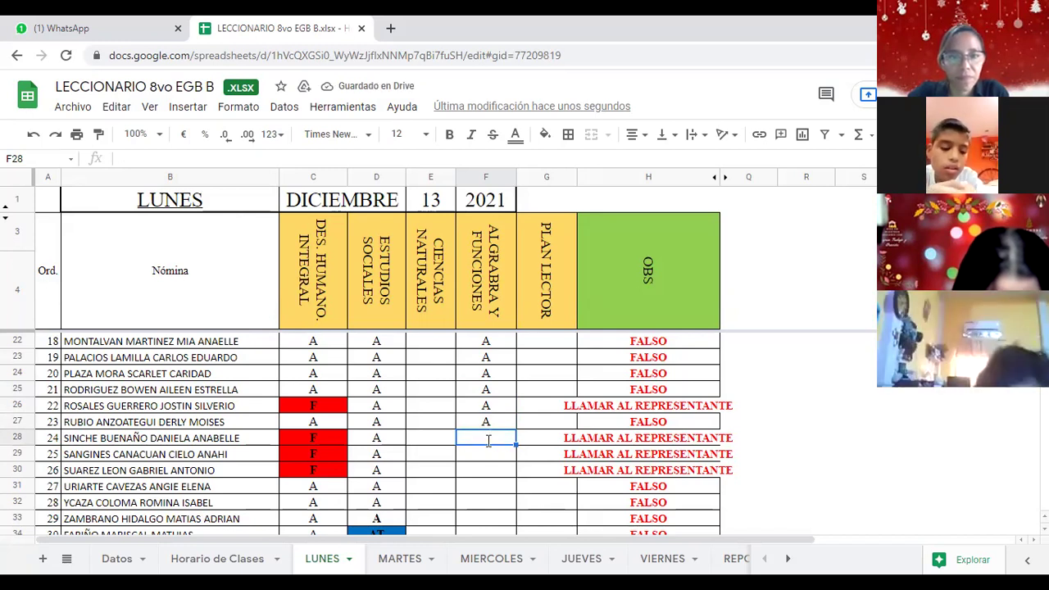
pyautogui.click(487, 455)
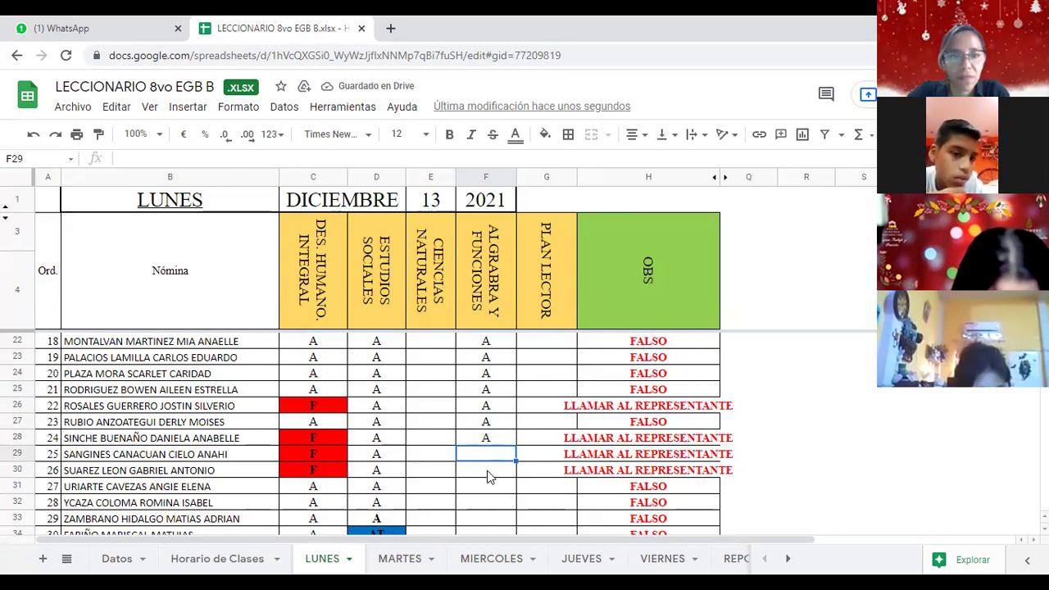
pyautogui.write('A')
pyautogui.press('Return')
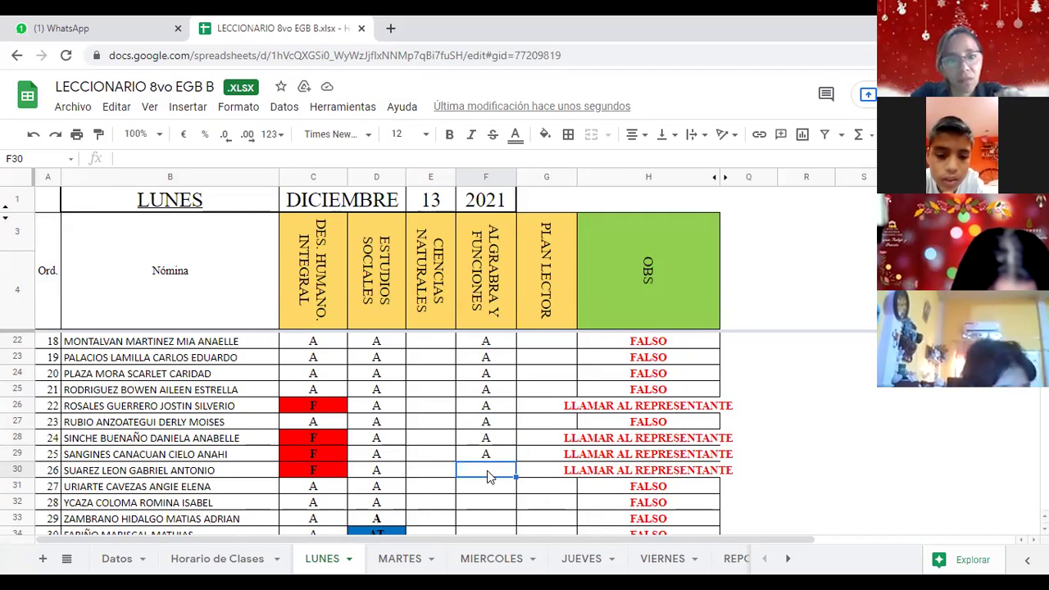
pyautogui.write('F')
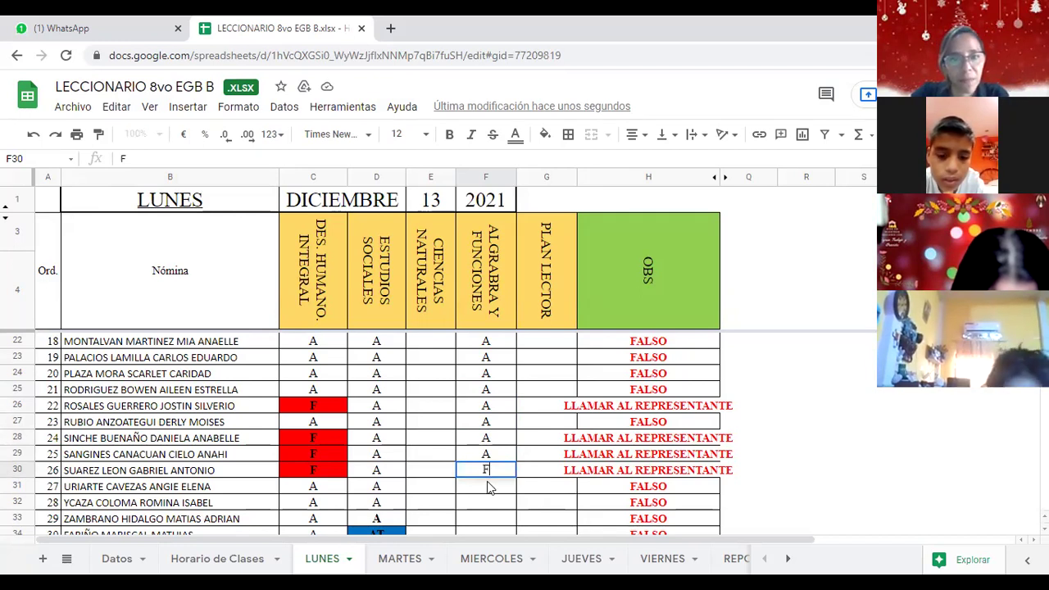
pyautogui.press('Return')
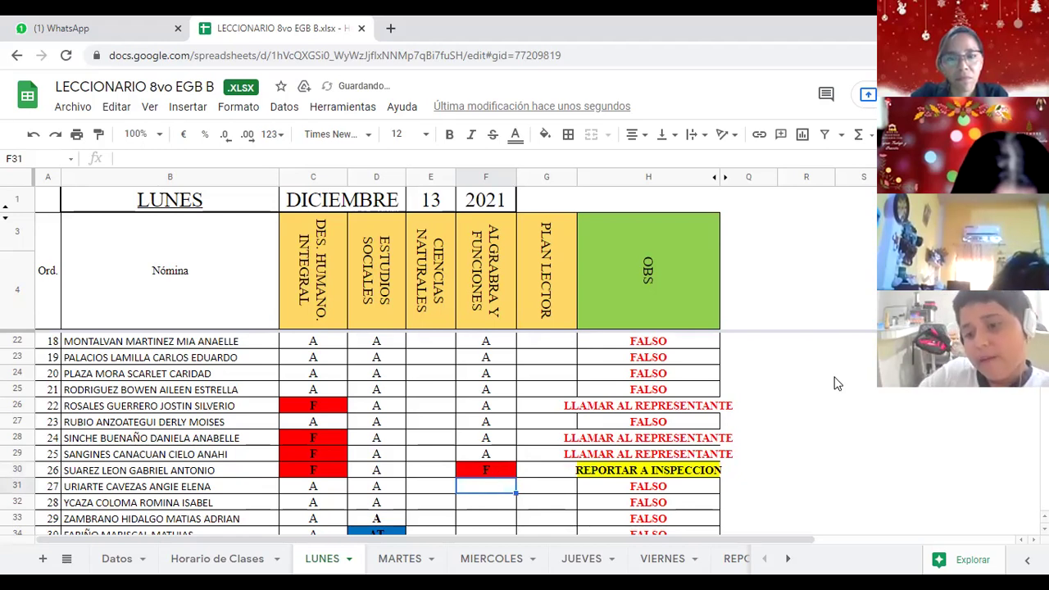
pyautogui.click(495, 470)
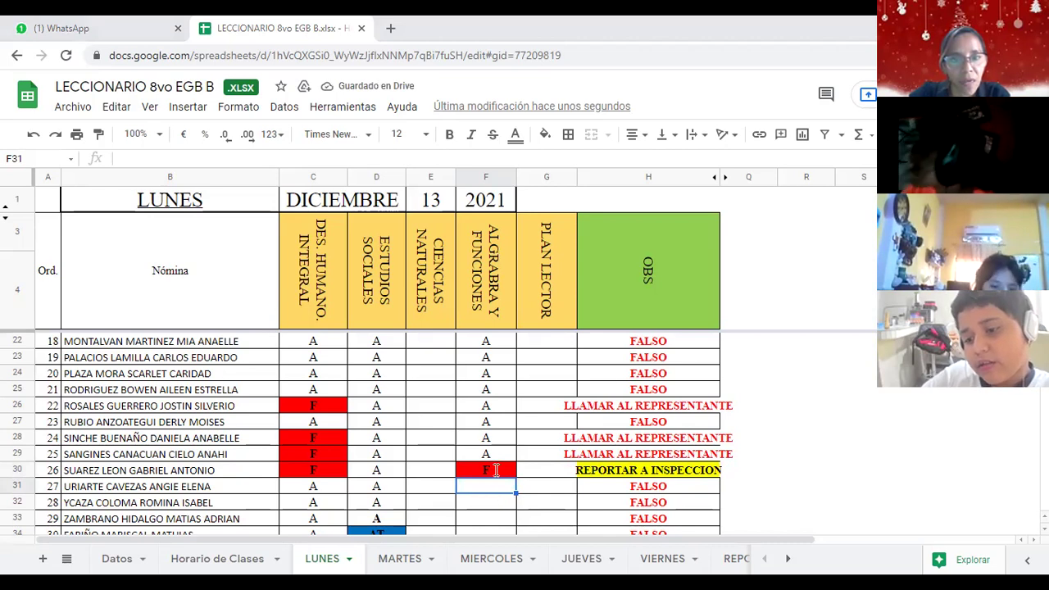
pyautogui.write('A')
pyautogui.hotkey('ctrl', 'z')
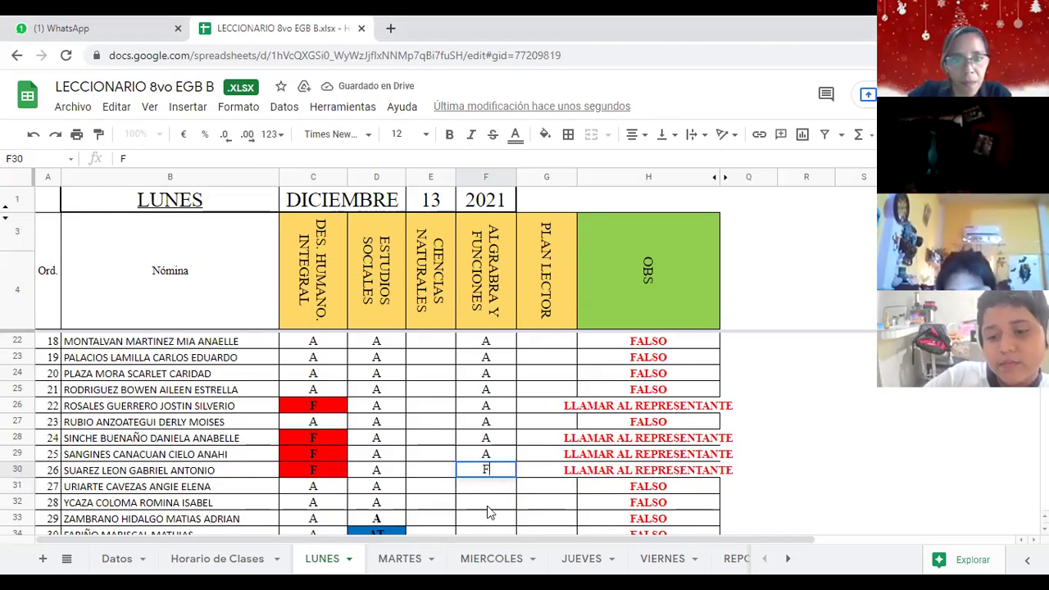
pyautogui.press('Down')
# - Record A under ALGRABRA Y FUNCIONES for students 27 to 29, in cells F31 to F33
pyautogui.write('A')
pyautogui.press('Return')
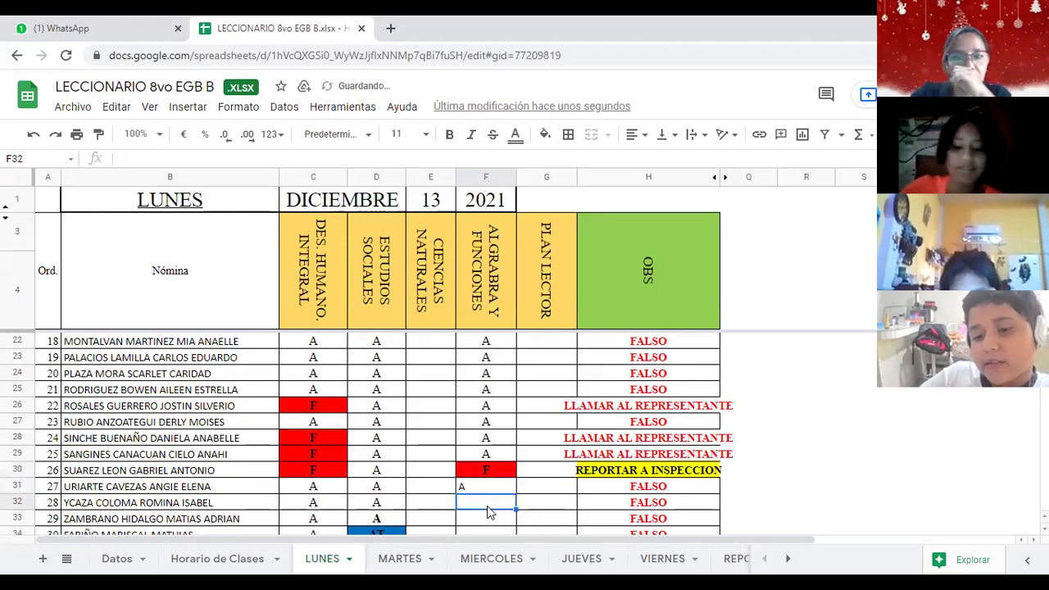
pyautogui.scroll(-1, 475, 442)
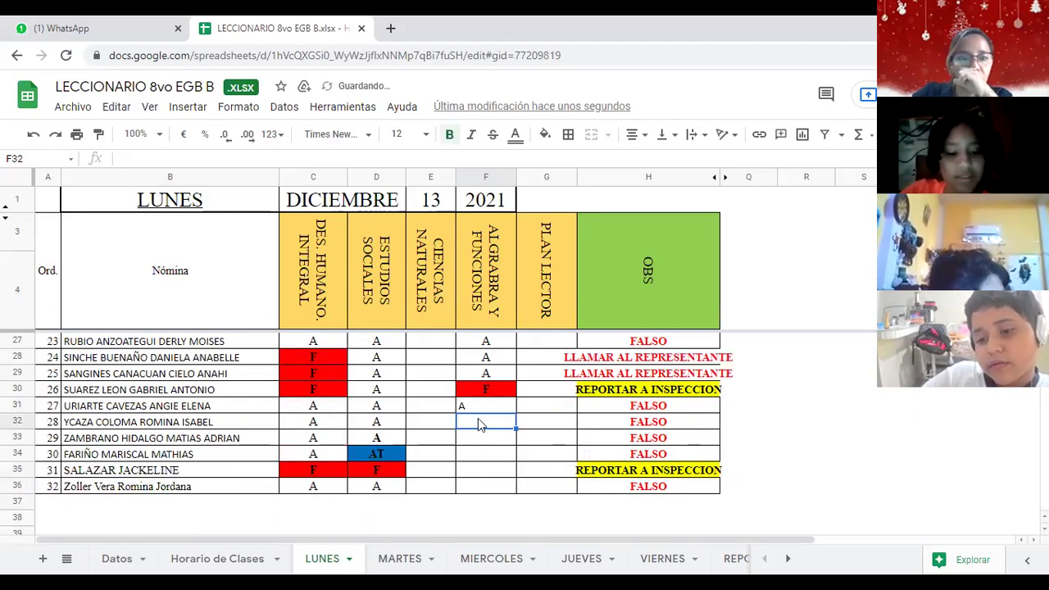
pyautogui.write('A')
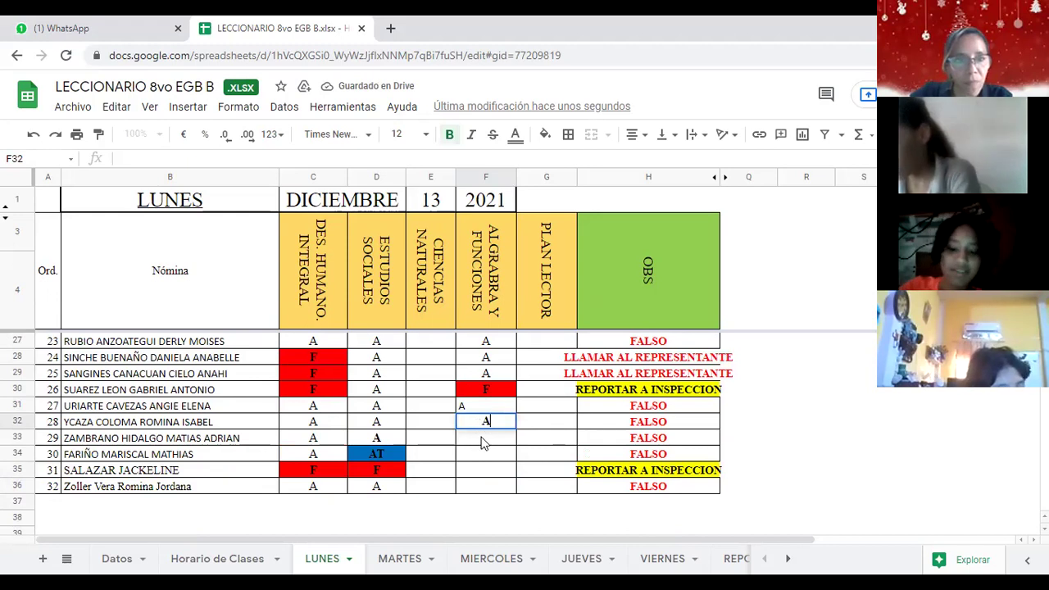
pyautogui.press('Return')
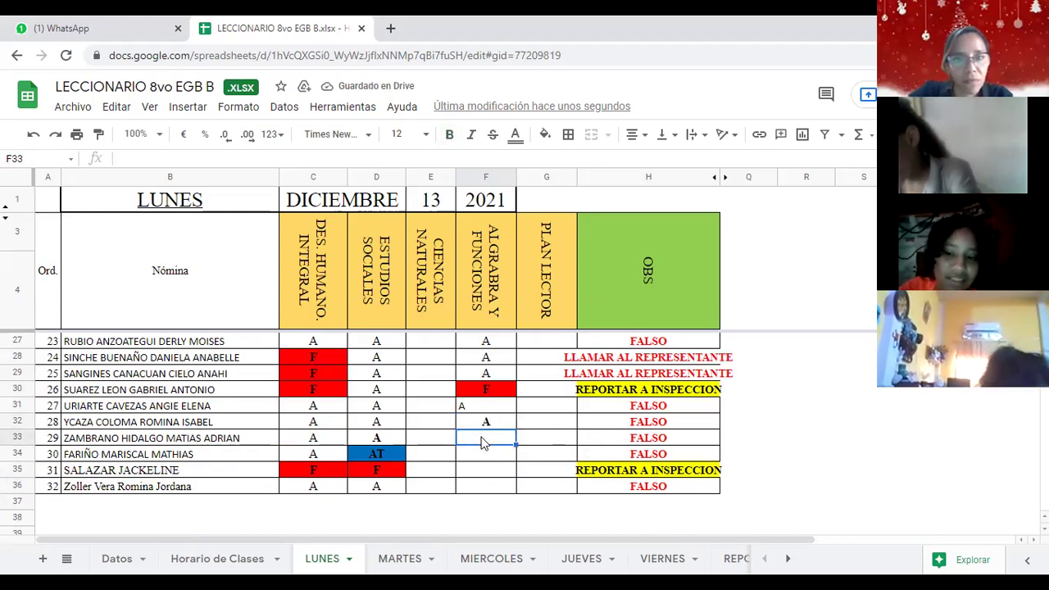
pyautogui.write('A')
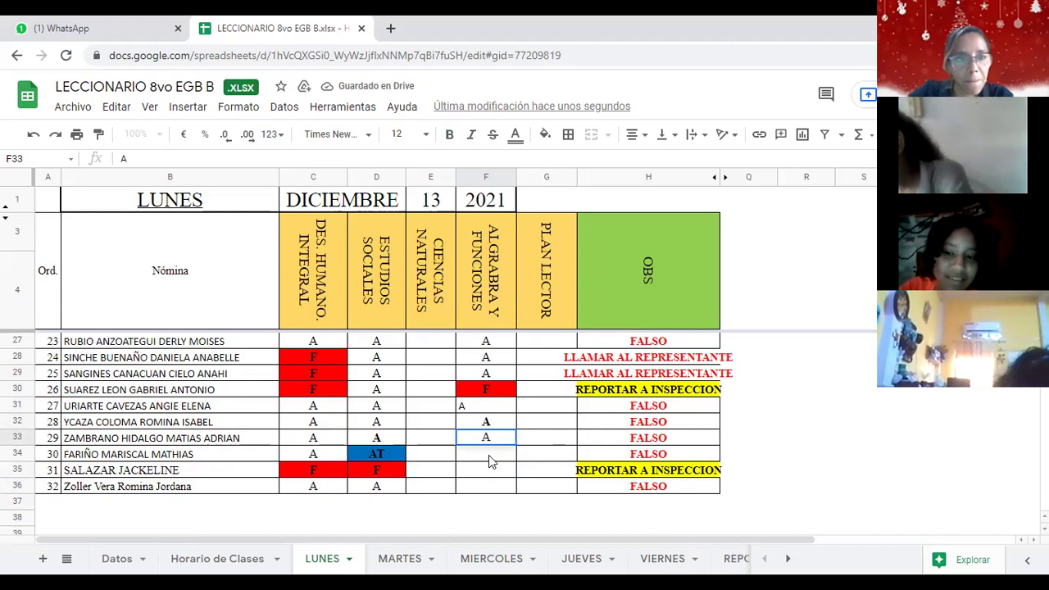
pyautogui.press('Return')
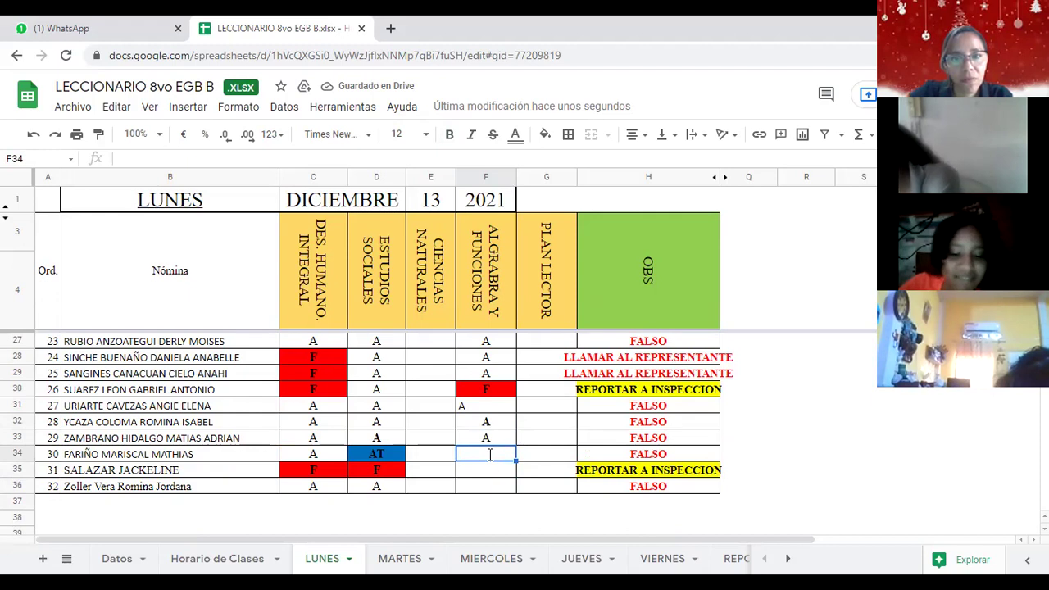
# - Record A for student 30, F for student 31 and A for student 32 under ALGRABRA Y FUNCIONES, in cells F34 to F36
pyautogui.write('A')
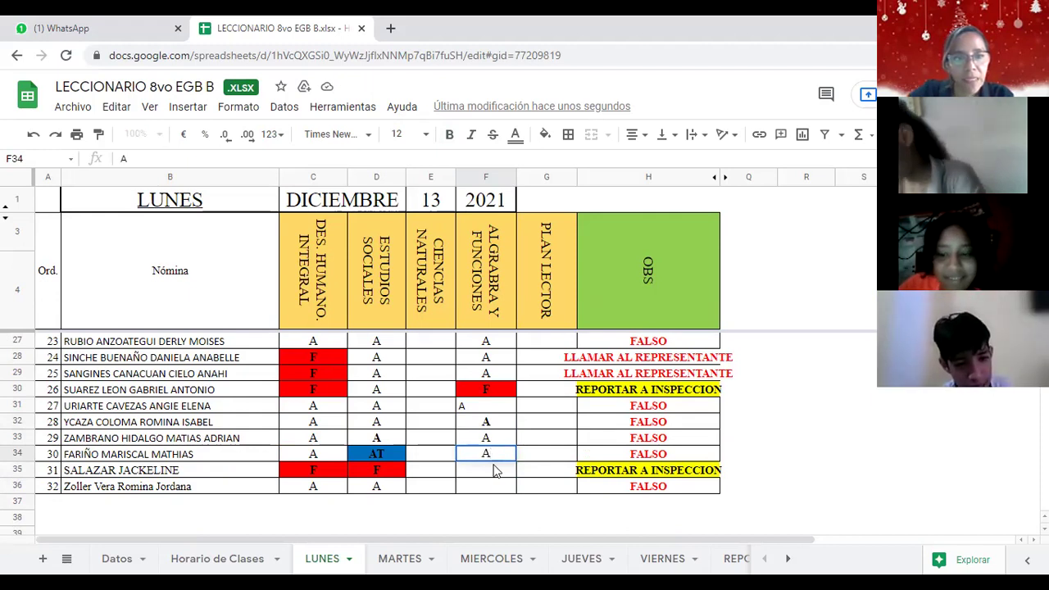
pyautogui.click(494, 469)
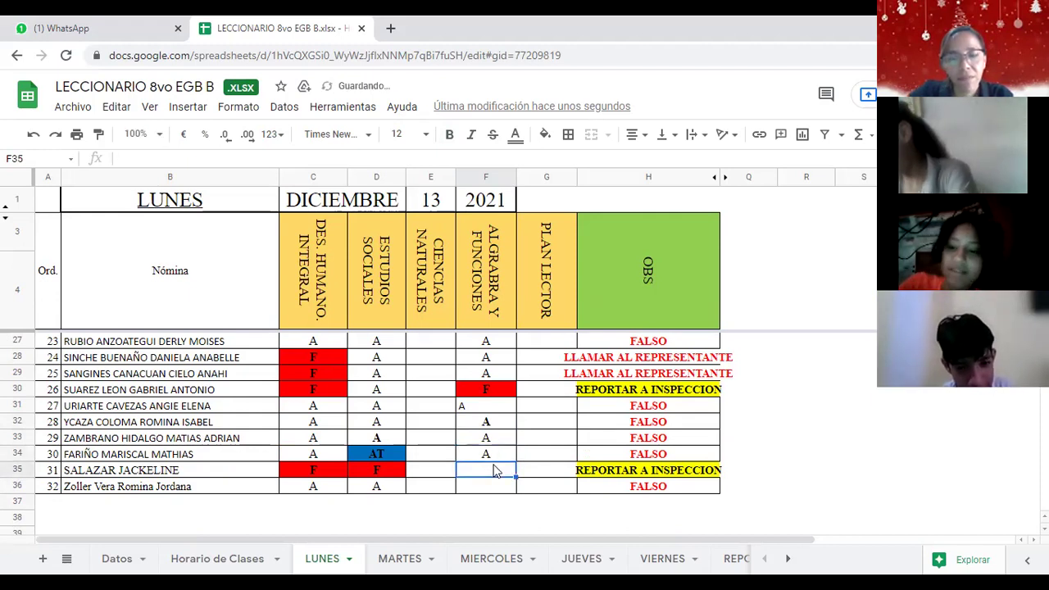
pyautogui.write('F')
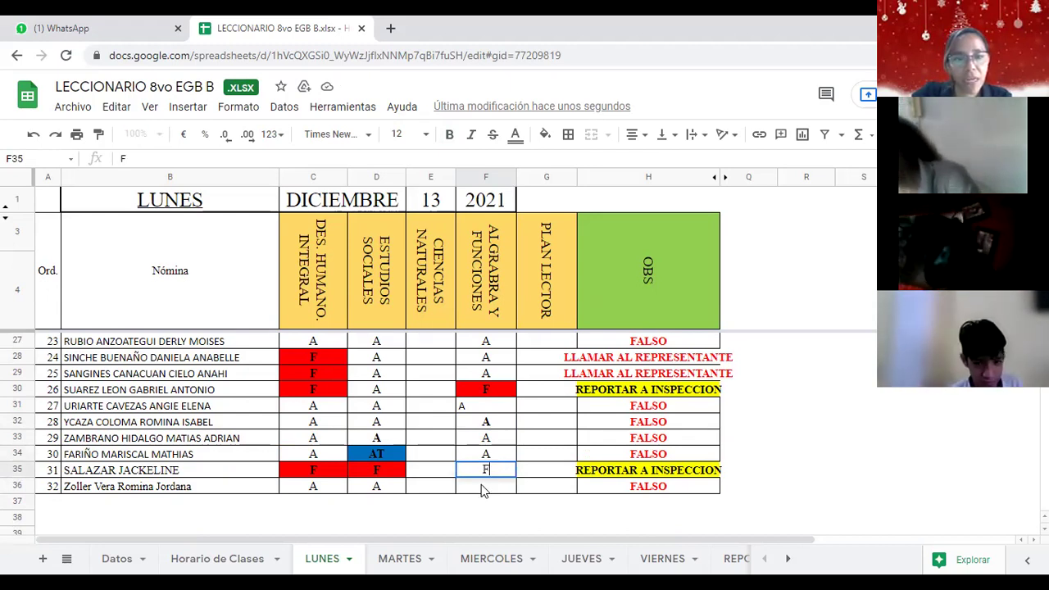
pyautogui.press('Return')
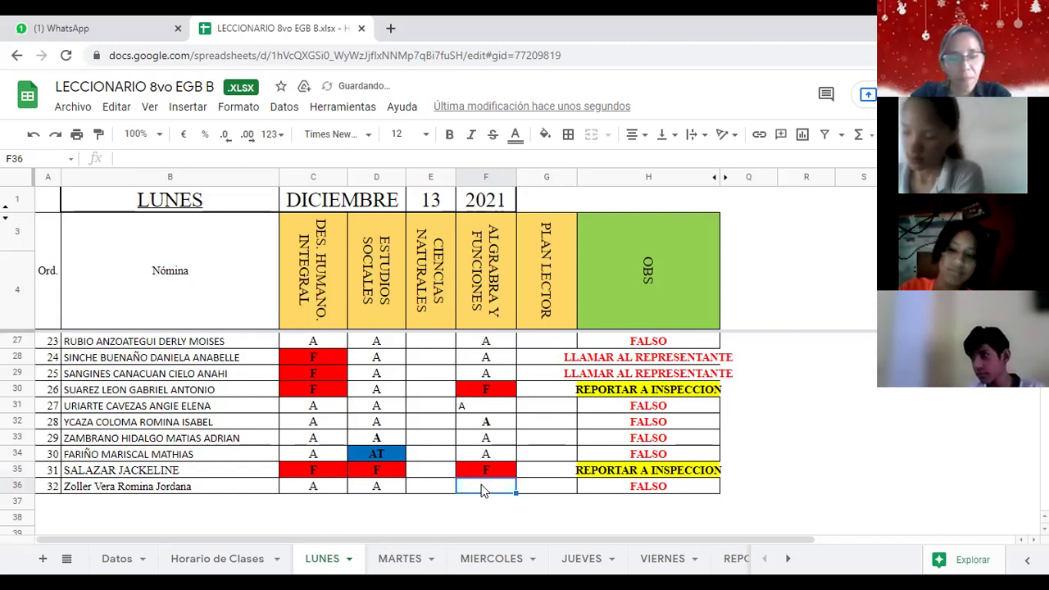
pyautogui.write('A')
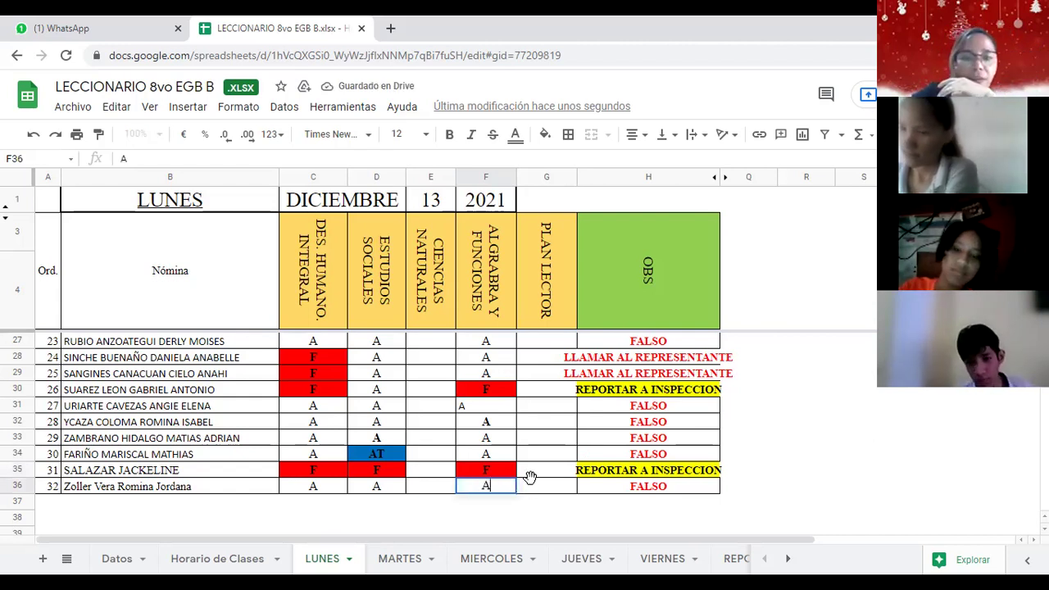
pyautogui.press('Tab')
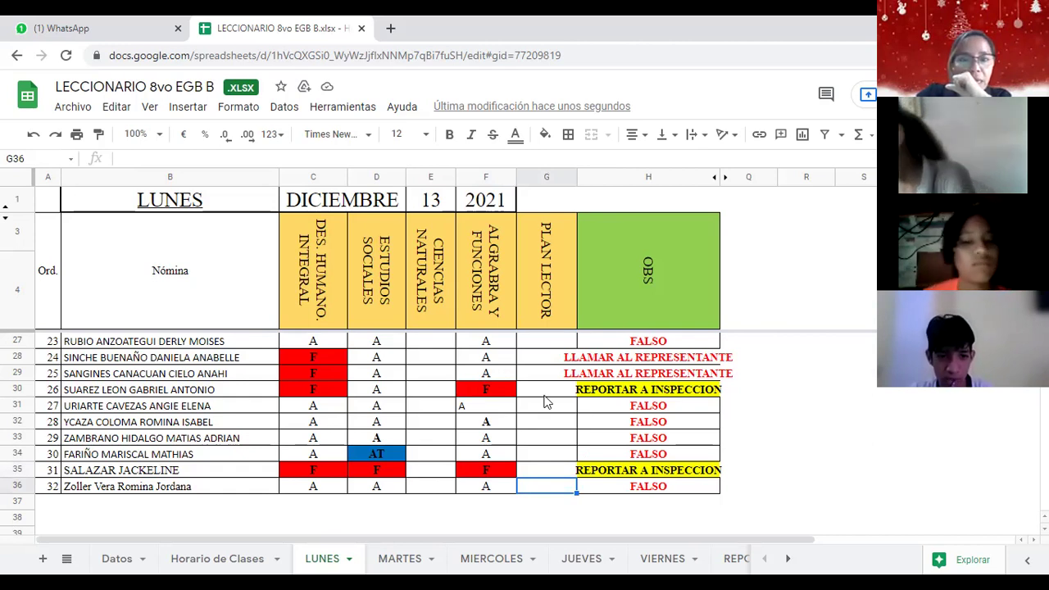
# - Switch to Edmodo in a new browser tab and open the progress book of the 8vo B ALGEBRA Y FUNCIONES class
pyautogui.scroll(5, 547, 402)
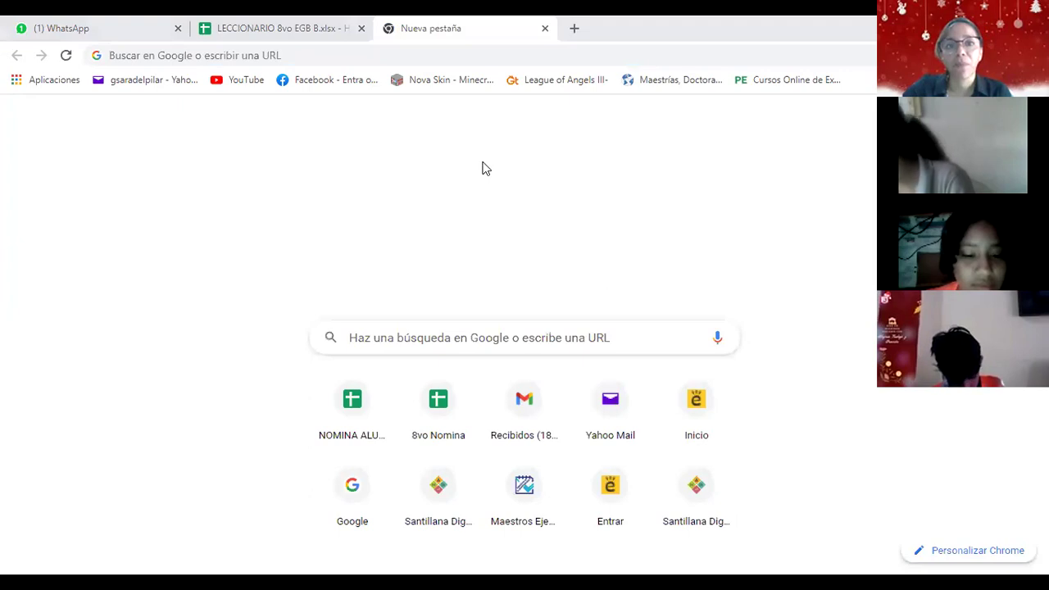
pyautogui.click(698, 401)
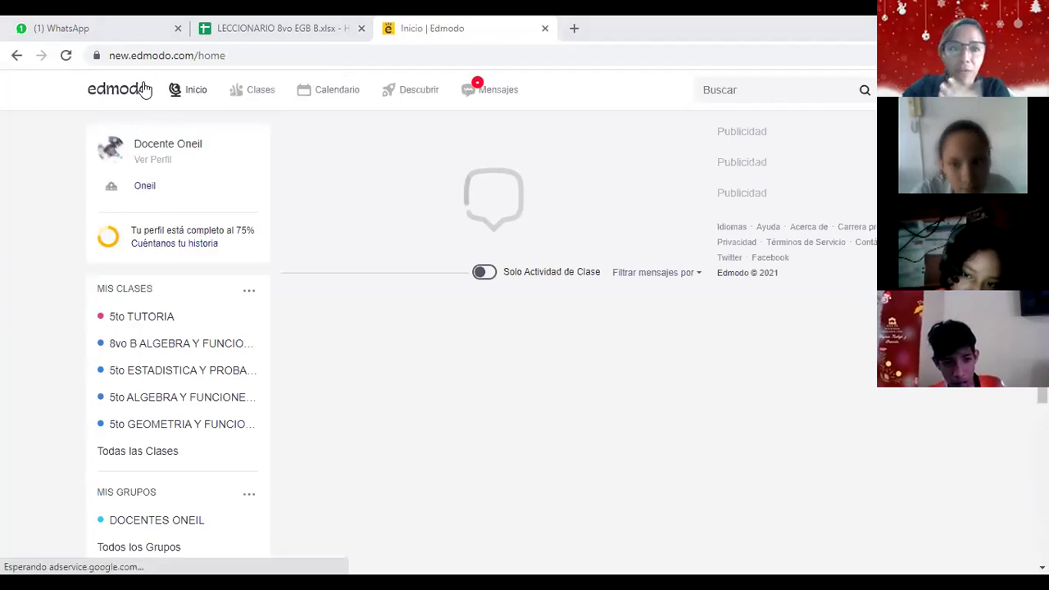
pyautogui.moveTo(270, 103)
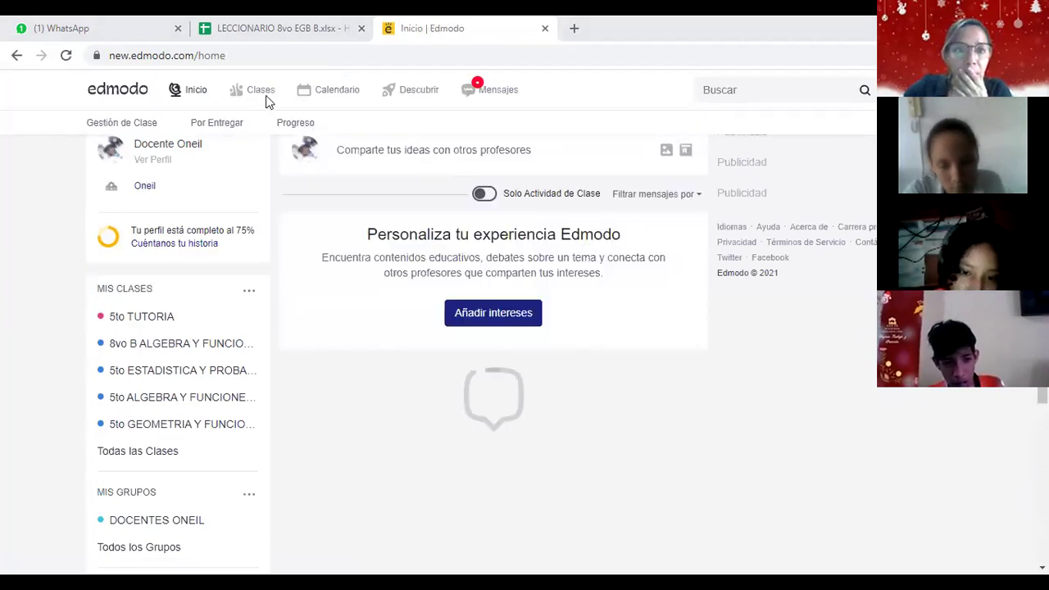
pyautogui.click(295, 129)
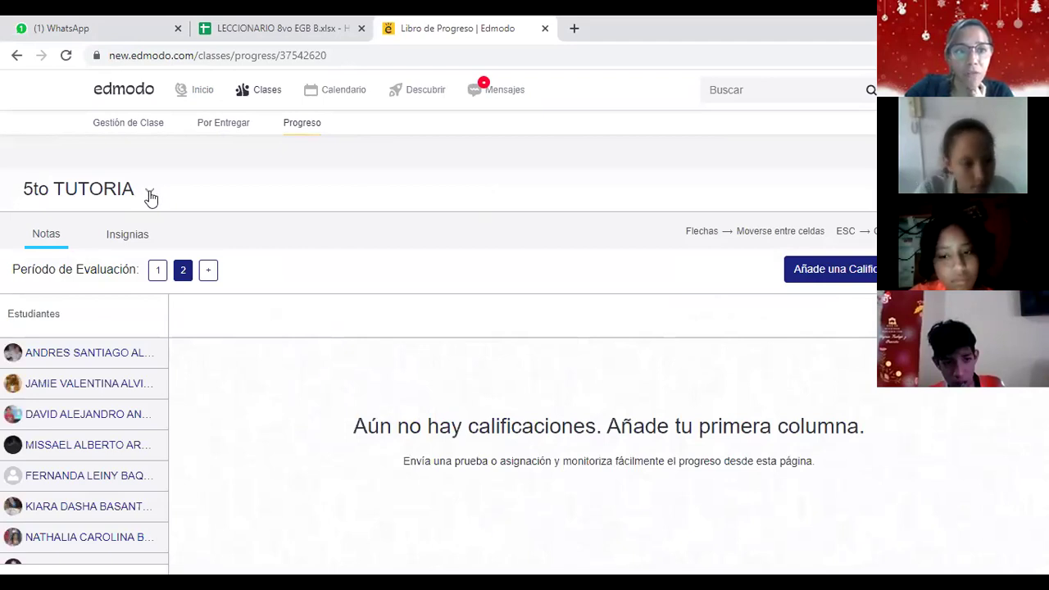
pyautogui.click(149, 195)
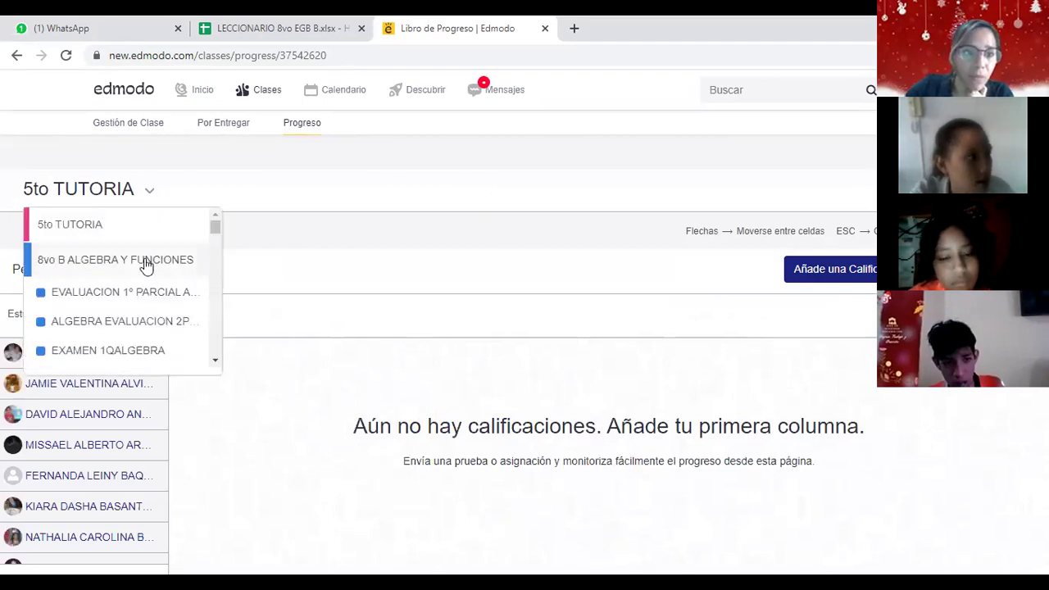
pyautogui.click(146, 261)
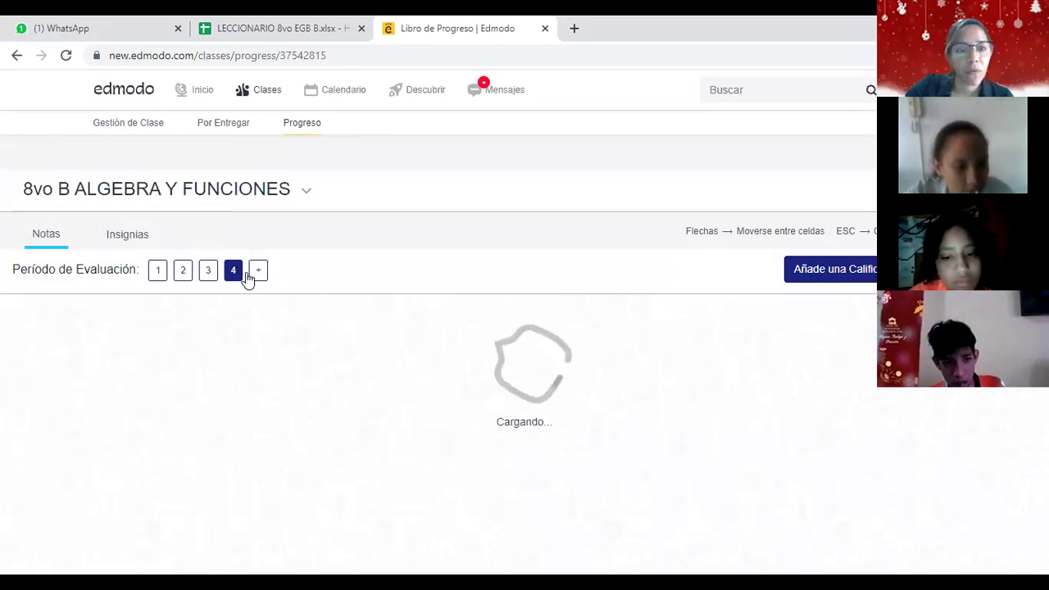
# - Add evaluation period 5 to the class progress book, and review the assignment grades of period 4
pyautogui.click(257, 272)
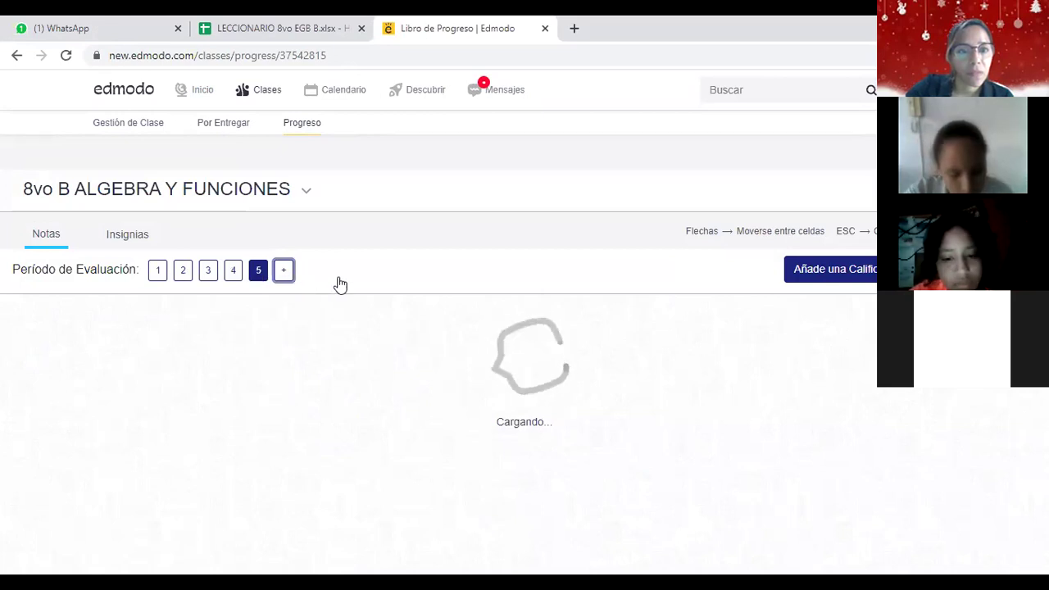
pyautogui.click(234, 273)
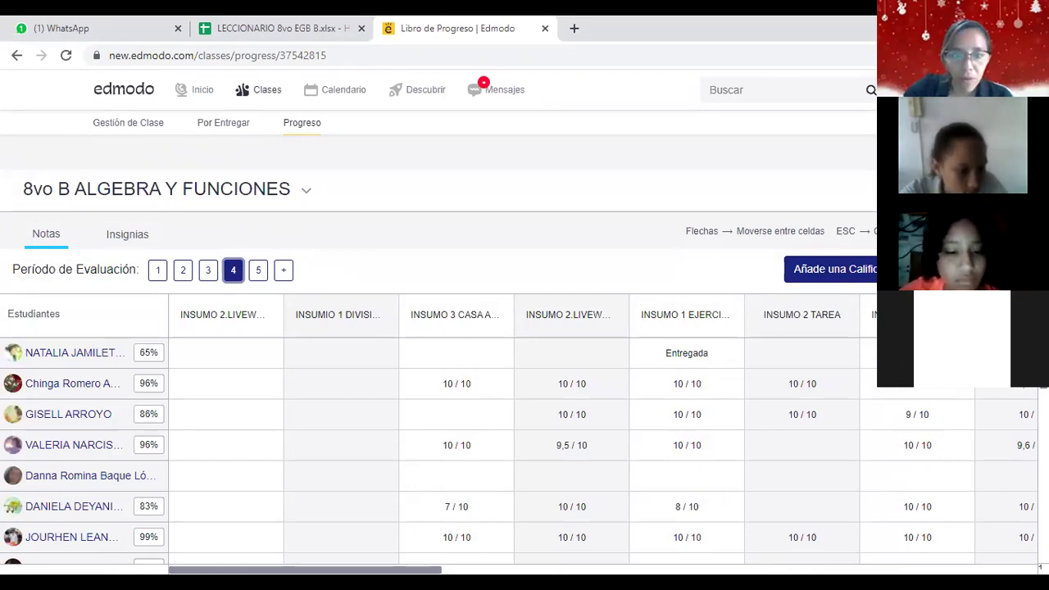
pyautogui.hscroll(5, 604, 426)
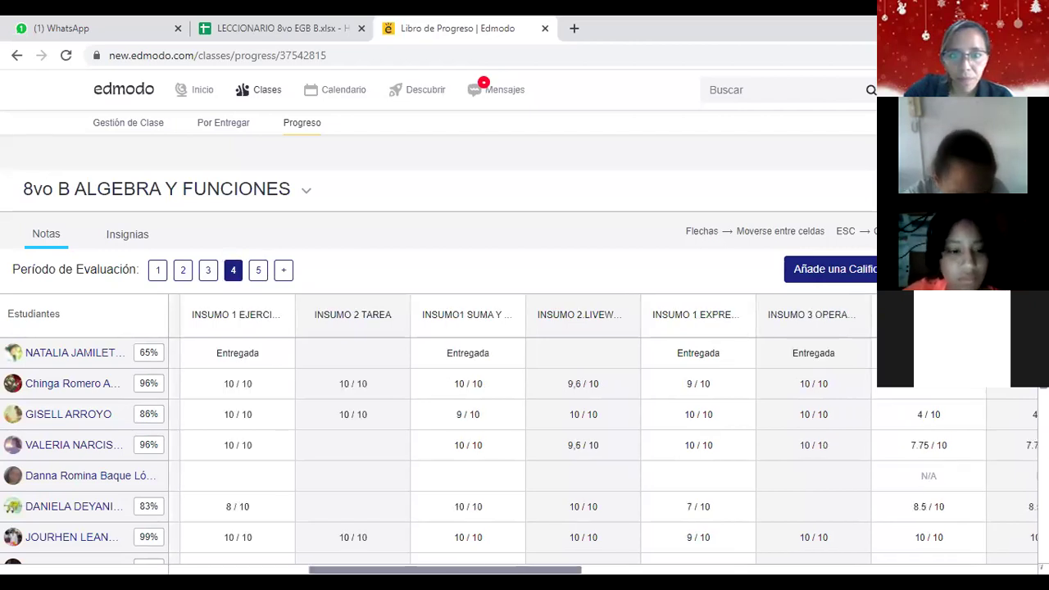
pyautogui.hscroll(4, 605, 427)
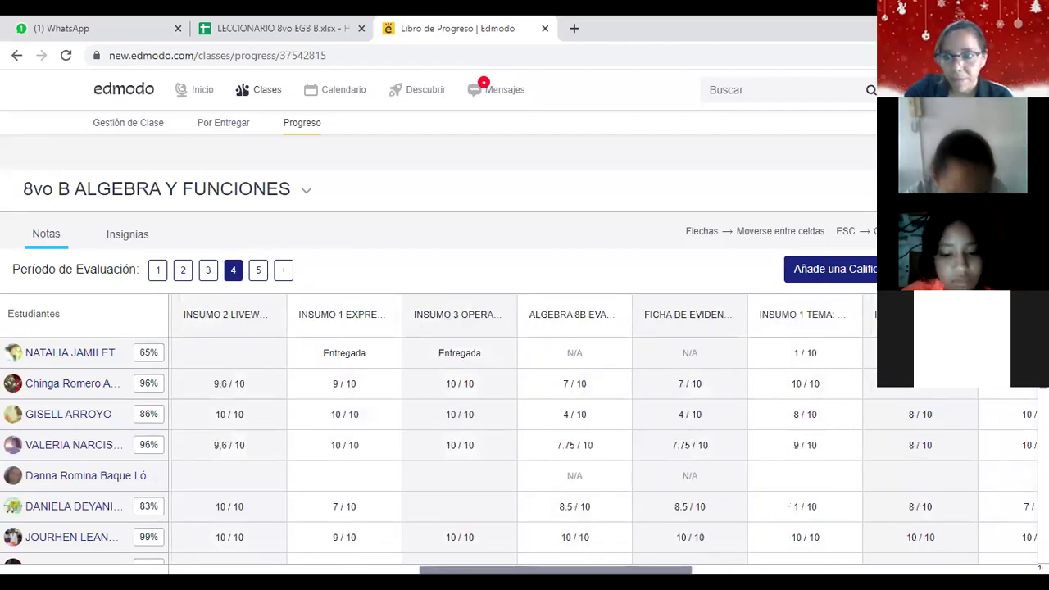
# - Examine the first students' period 4 grades across the assignment columns from the ALGEBRA 8B evaluation to the last multiplication INSUMO
pyautogui.hscroll(5, 604, 426)
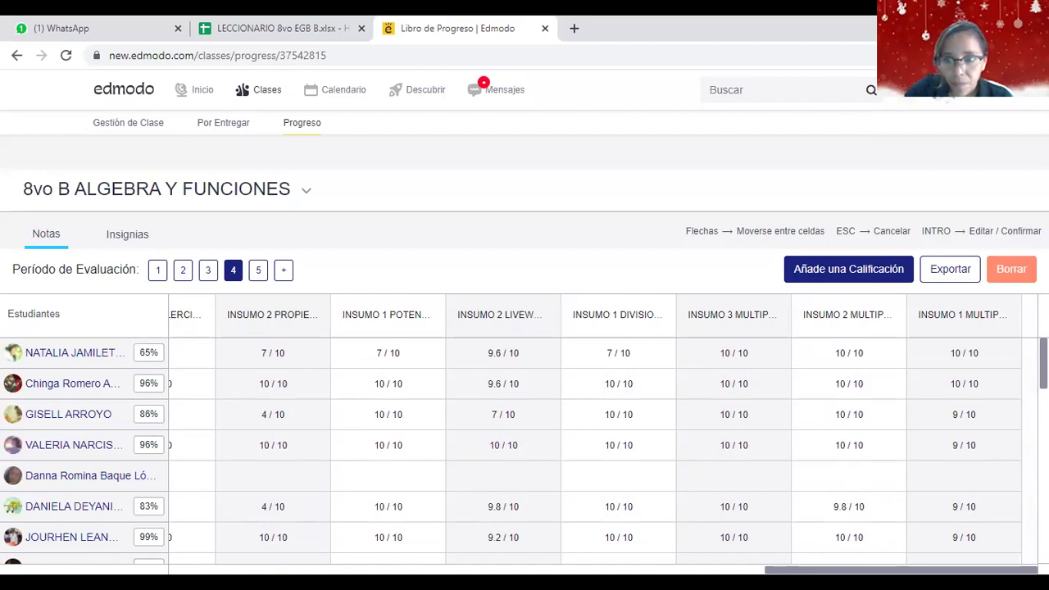
pyautogui.hscroll(-1, 605, 434)
pyautogui.hscroll(-5, 605, 435)
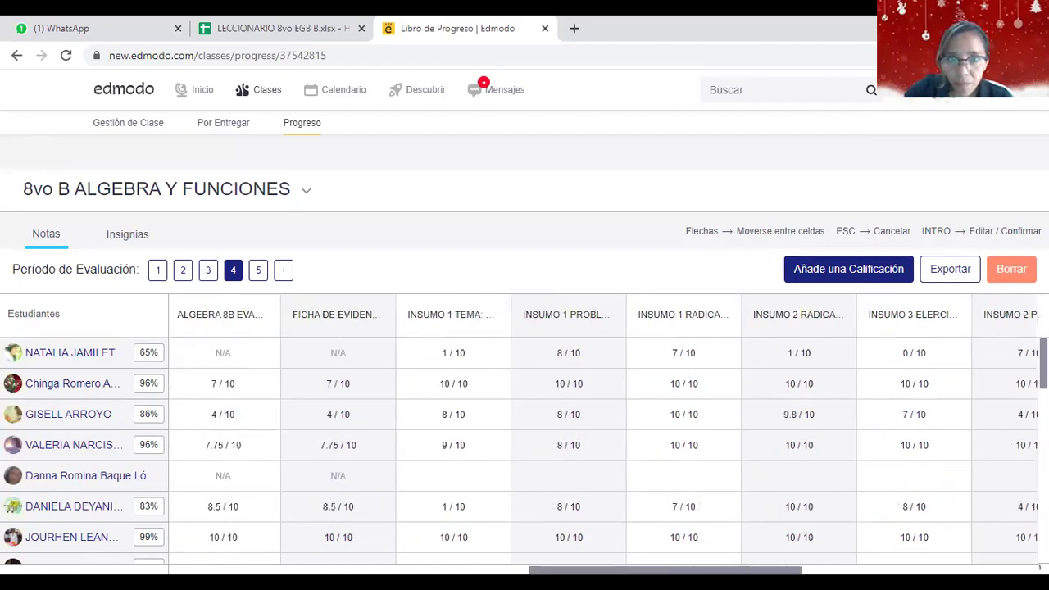
pyautogui.hscroll(-3, 605, 434)
pyautogui.hscroll(1, 605, 434)
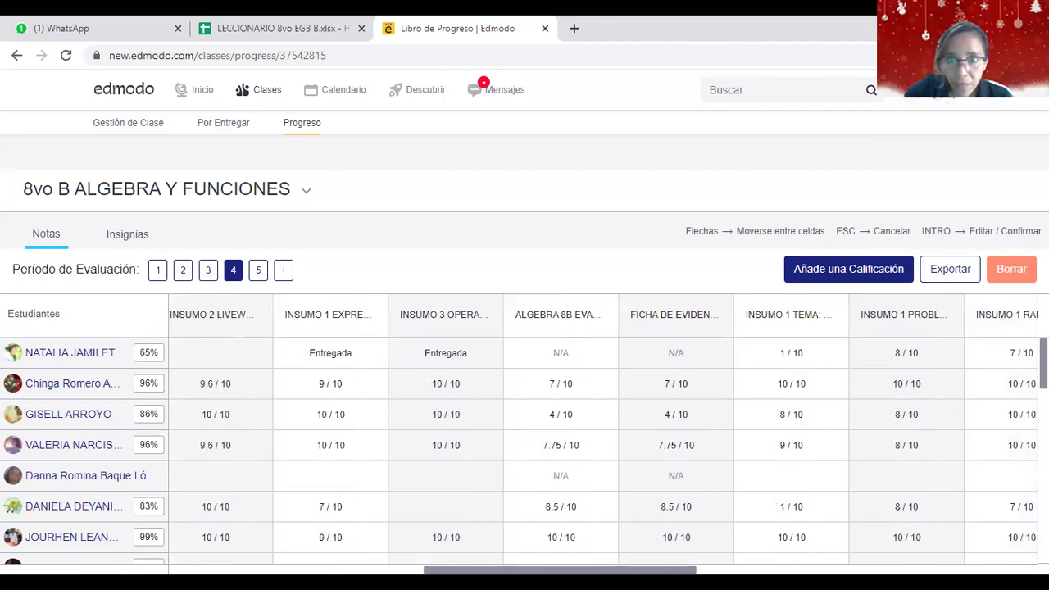
pyautogui.hscroll(3, 605, 434)
pyautogui.hscroll(2, 605, 435)
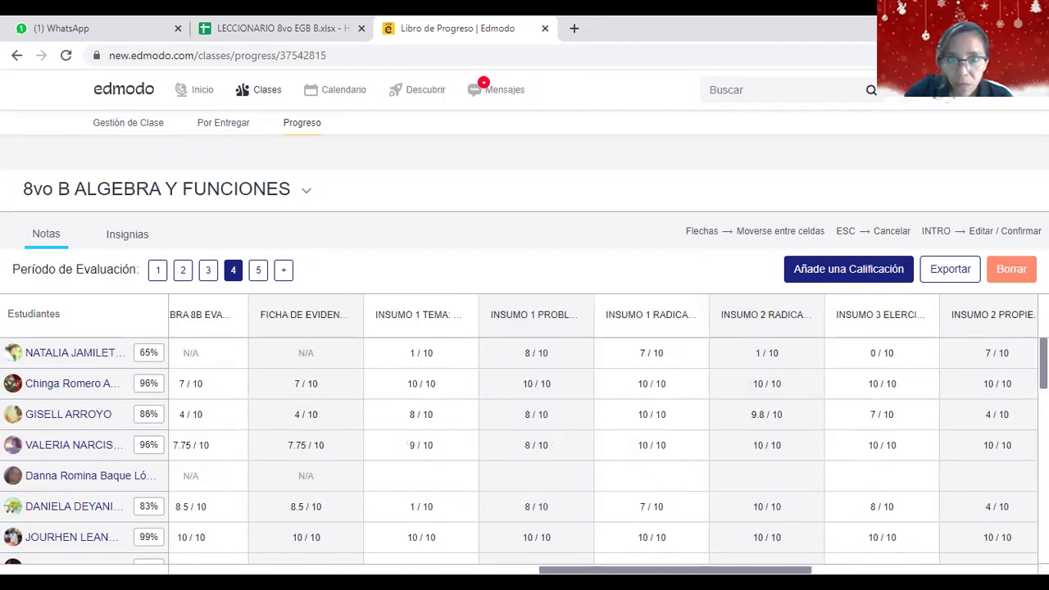
pyautogui.hscroll(1, 605, 435)
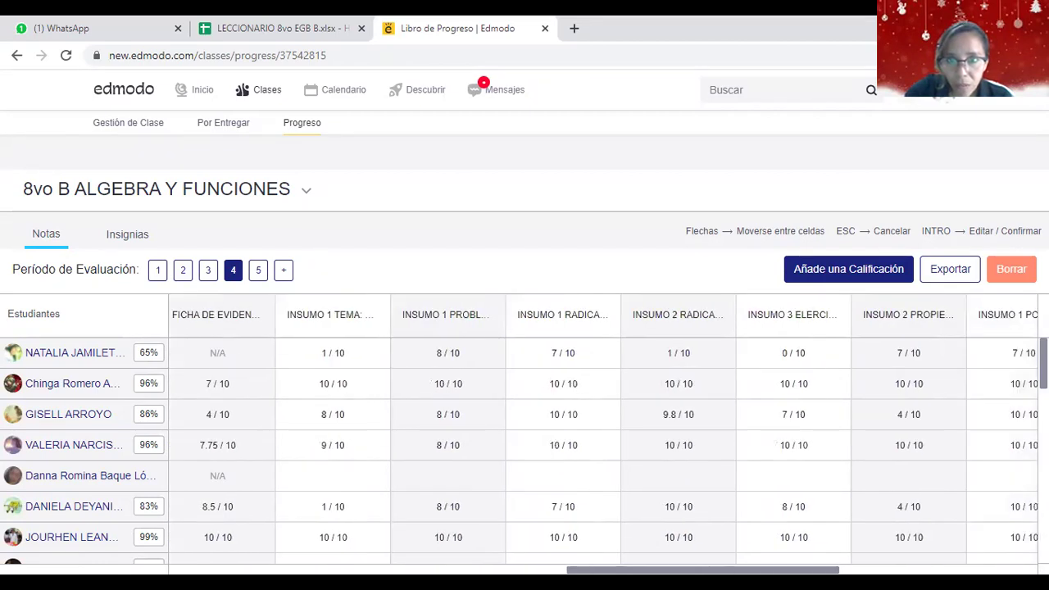
pyautogui.hscroll(2, 605, 434)
pyautogui.hscroll(1, 604, 434)
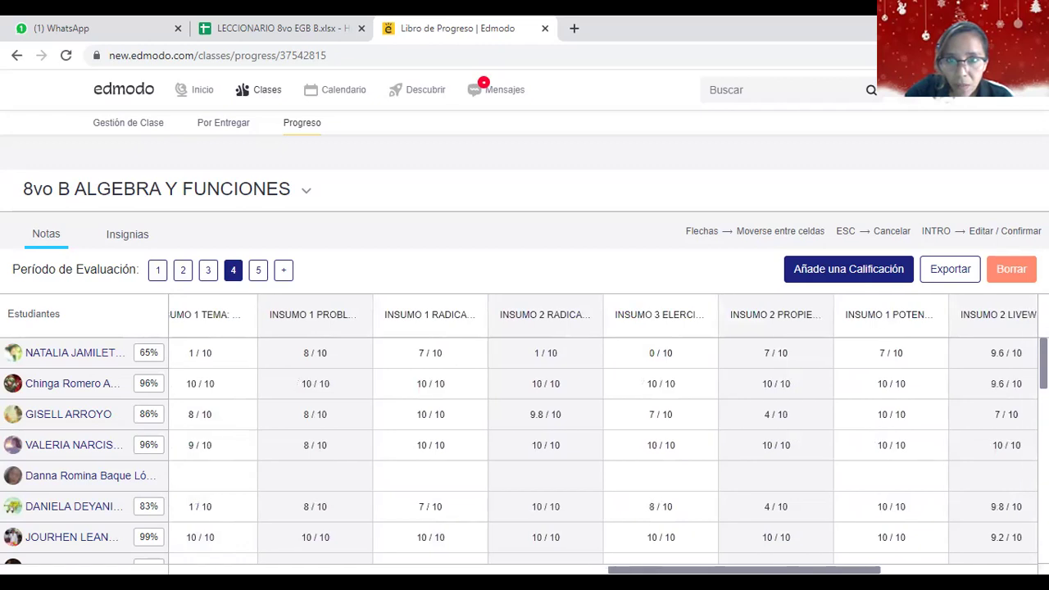
pyautogui.hscroll(1, 603, 434)
pyautogui.hscroll(2, 603, 434)
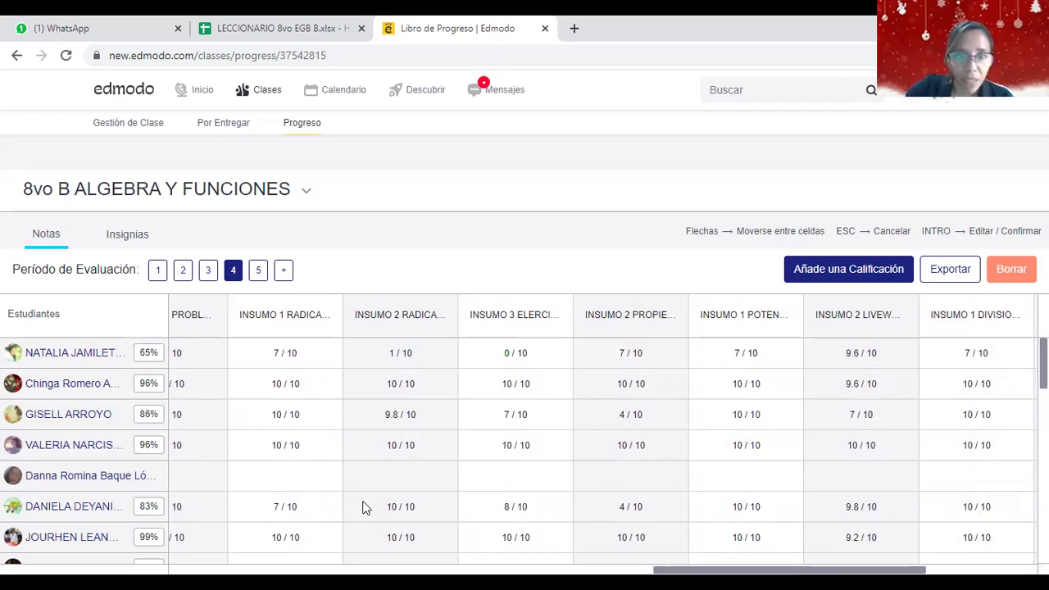
# - Examine the period 4 grades of the students at the end of the list, back through the earlier assignments to INSUMO 3 CASA
pyautogui.scroll(-5, 365, 508)
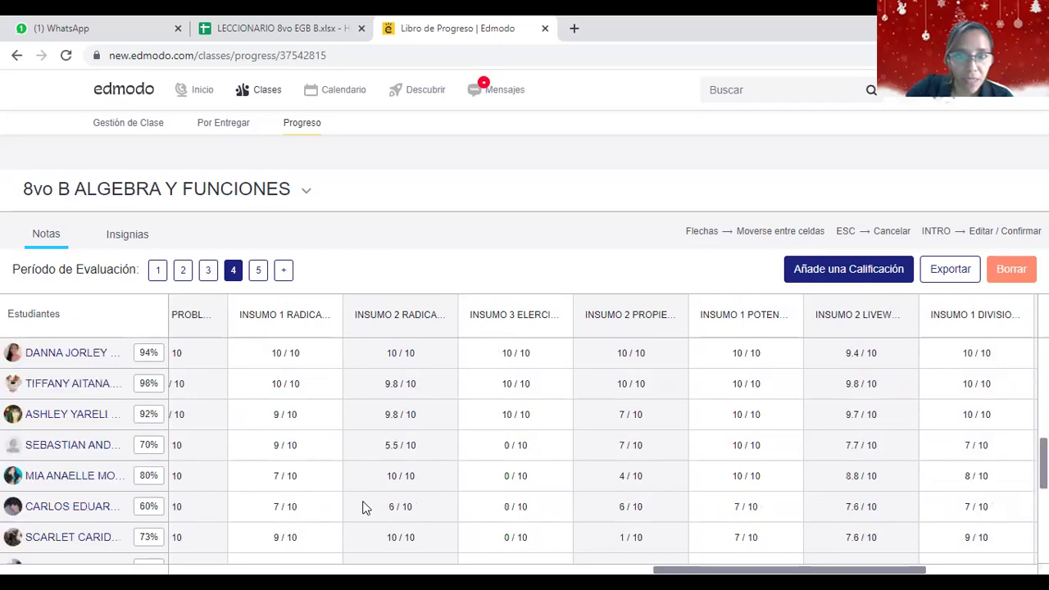
pyautogui.scroll(-5, 365, 508)
pyautogui.scroll(-3, 365, 508)
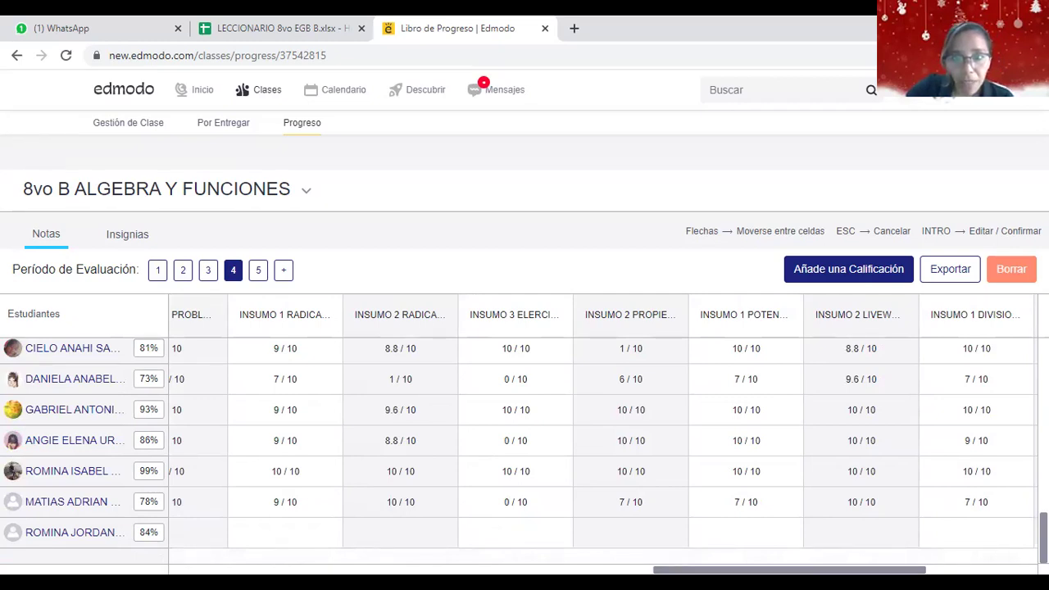
pyautogui.hscroll(-2, 602, 434)
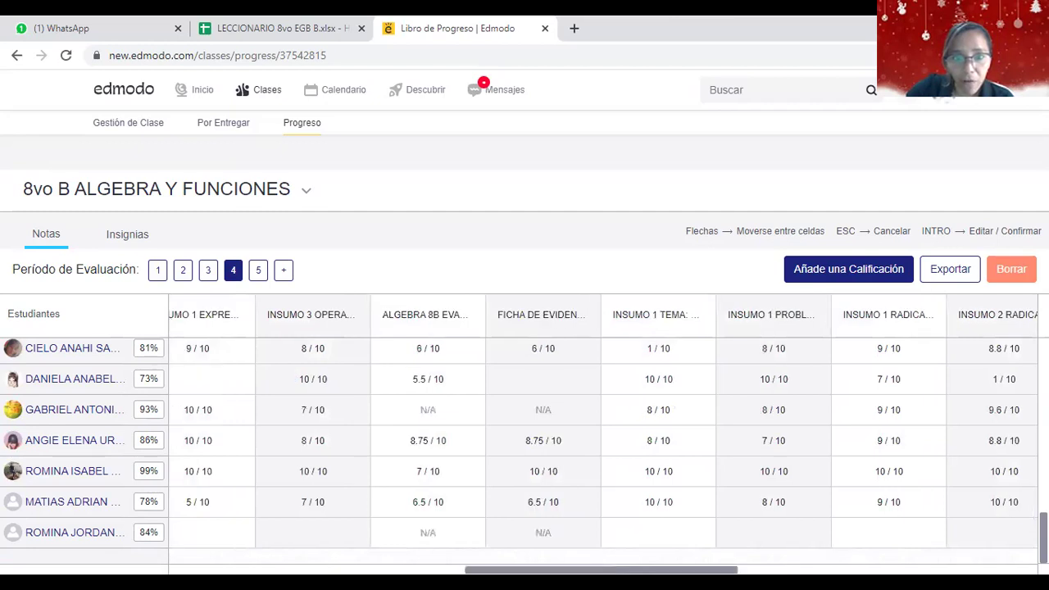
pyautogui.hscroll(-2, 603, 443)
pyautogui.hscroll(-3, 603, 435)
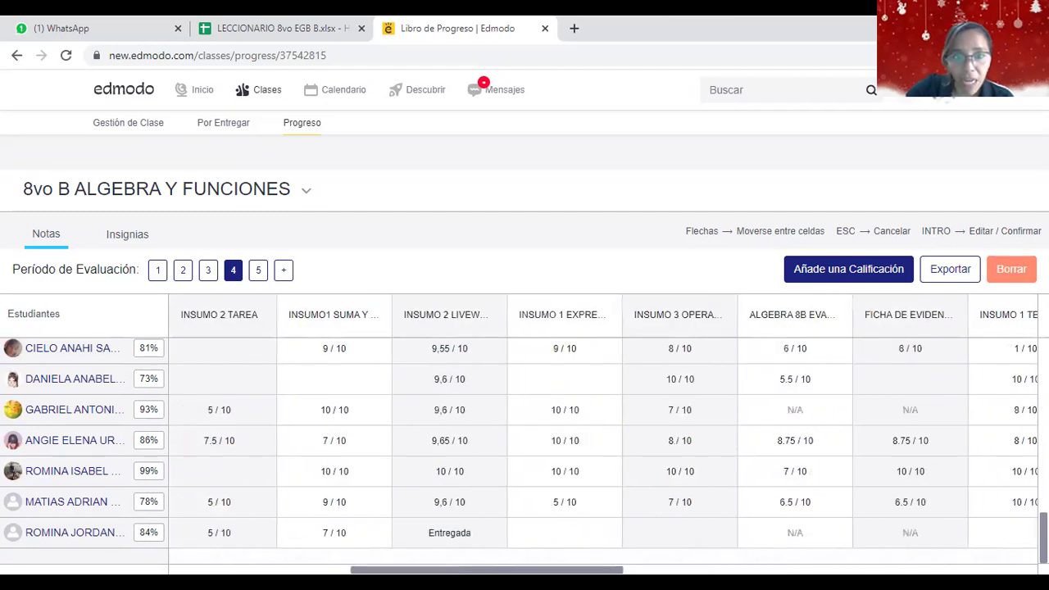
pyautogui.hscroll(-3, 603, 443)
pyautogui.hscroll(-1, 603, 443)
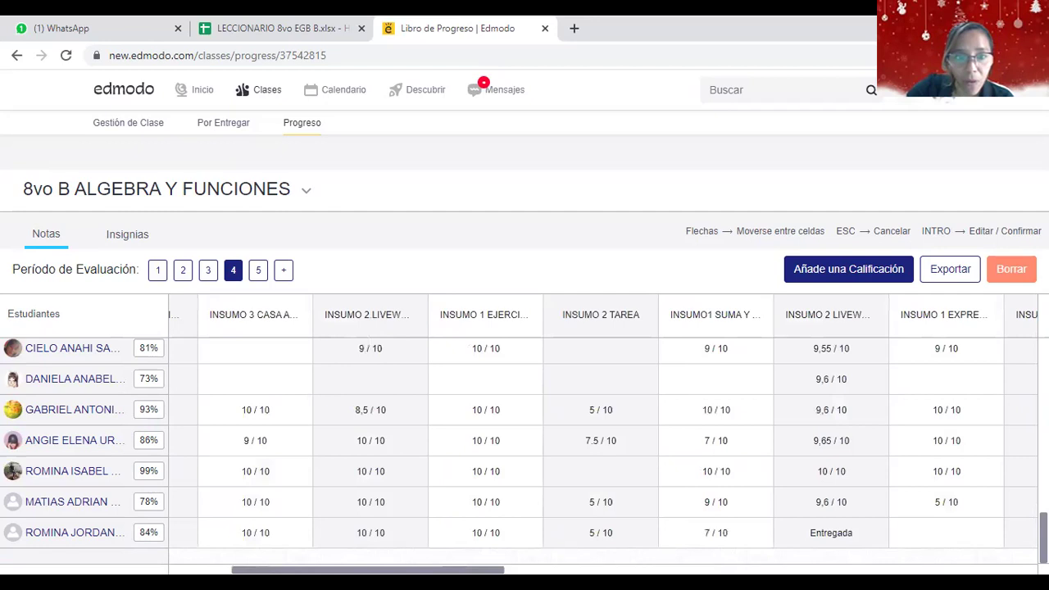
pyautogui.hscroll(-2, 603, 443)
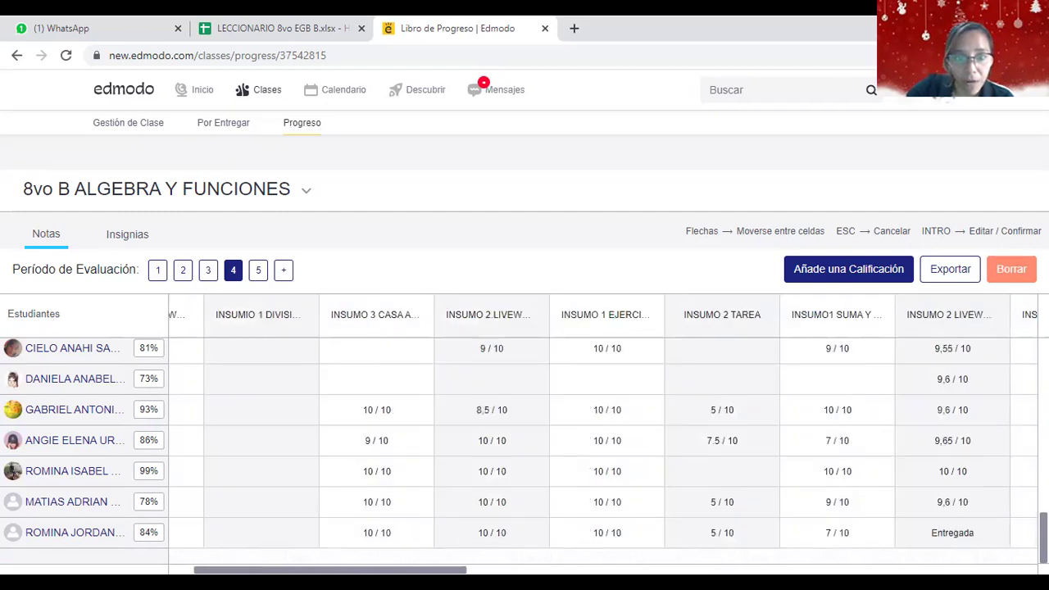
pyautogui.hscroll(2, 178, 544)
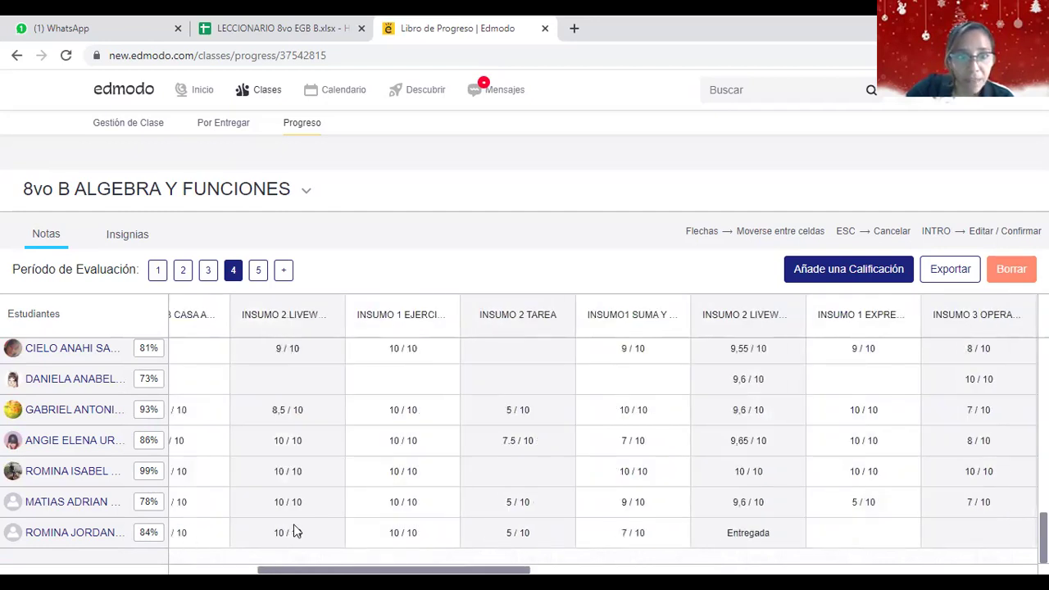
pyautogui.hscroll(1, 293, 537)
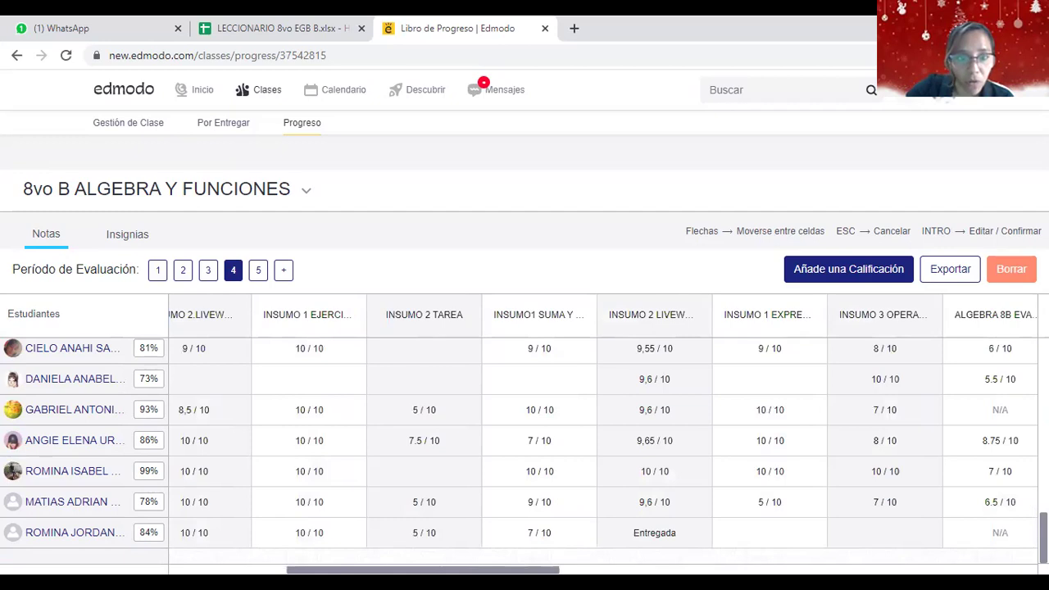
pyautogui.hscroll(-3, 340, 527)
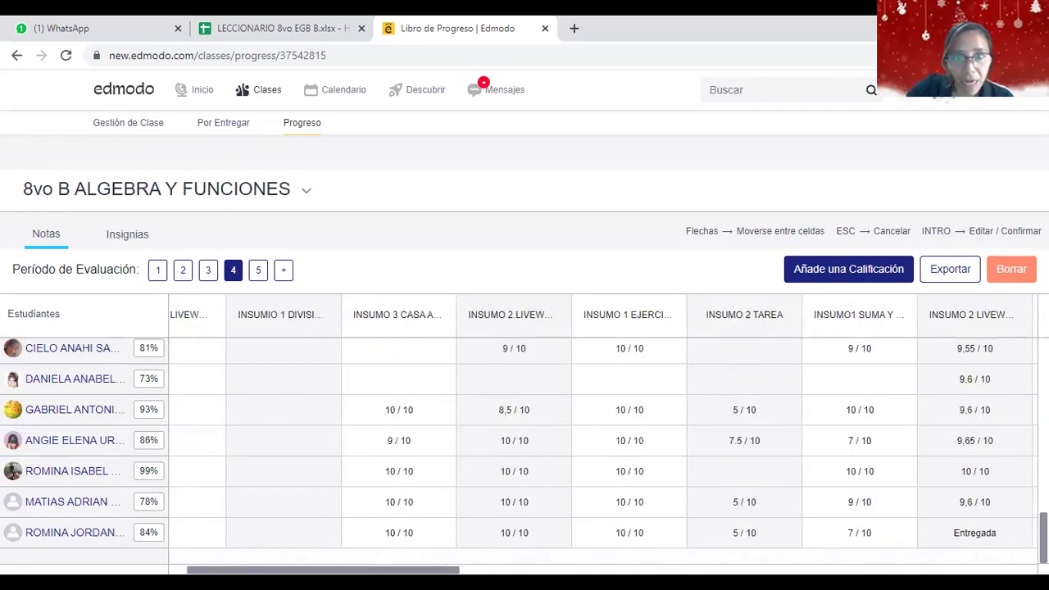
pyautogui.hscroll(1, 378, 506)
pyautogui.hscroll(3, 378, 506)
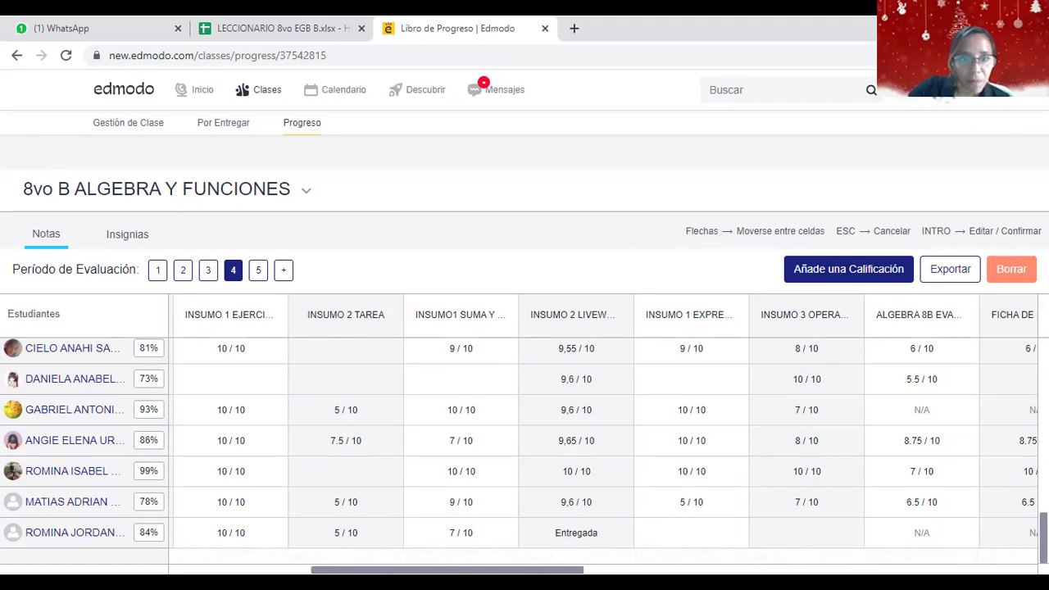
pyautogui.hscroll(-1, 603, 439)
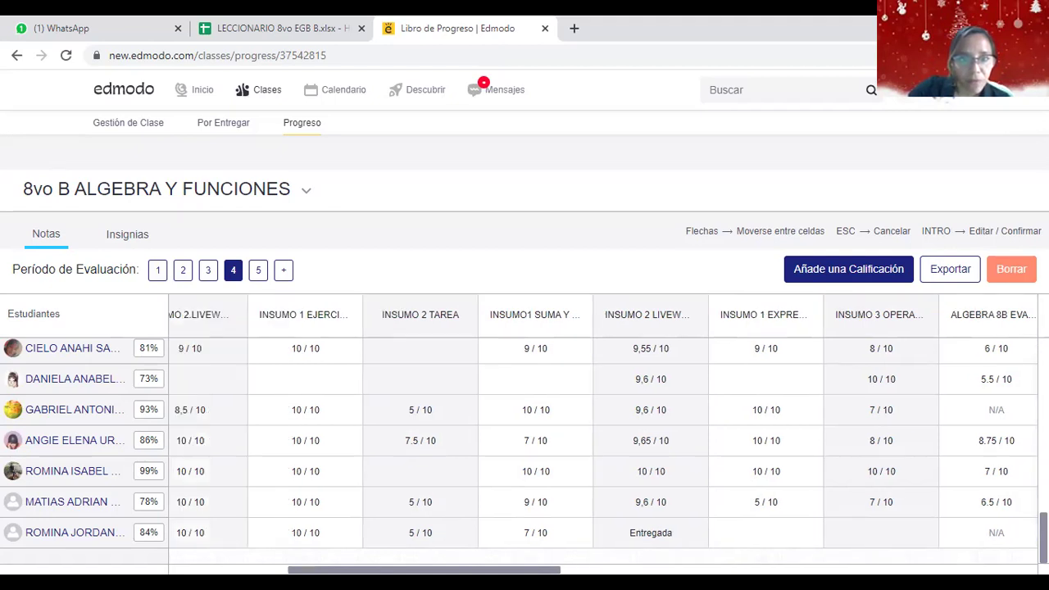
pyautogui.hscroll(-1, 603, 422)
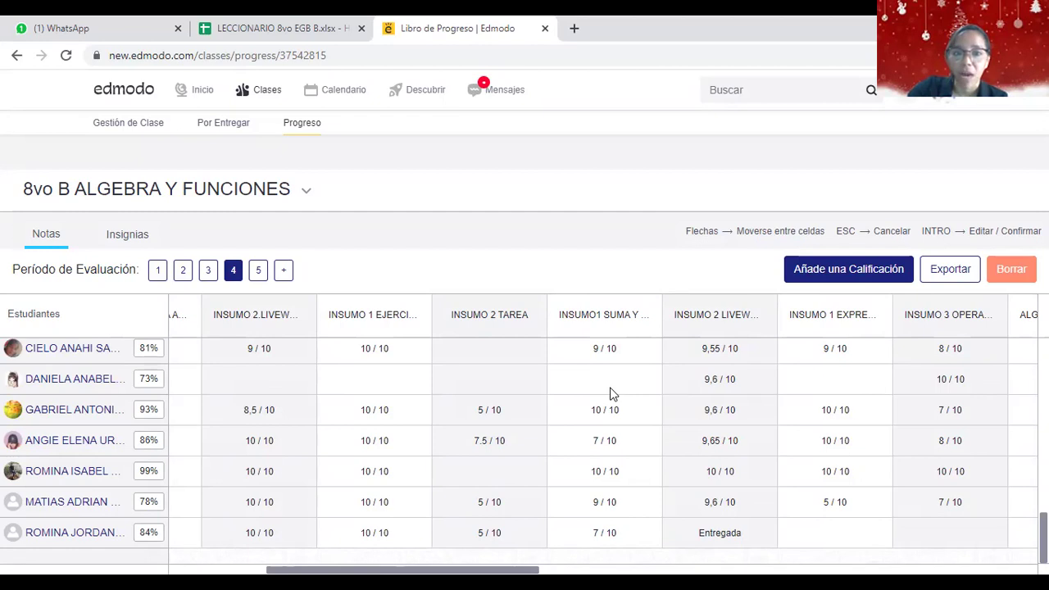
# - Review the grades and missing submissions from INSUMO 1 EJERCI to INSUMO 3 OPERA, going from the last student up to the first
pyautogui.scroll(1, 611, 393)
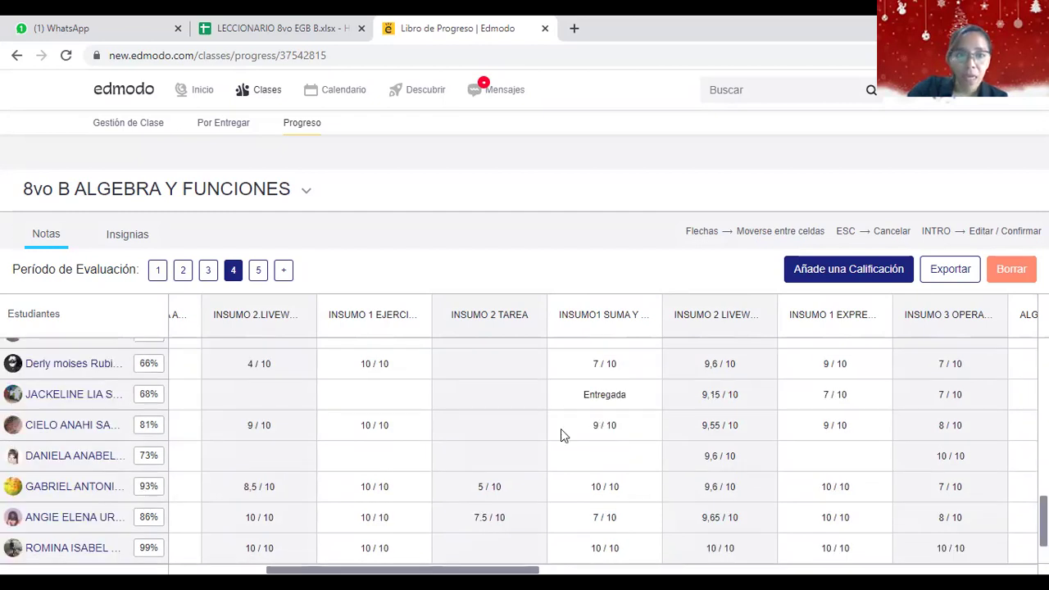
pyautogui.scroll(1, 562, 430)
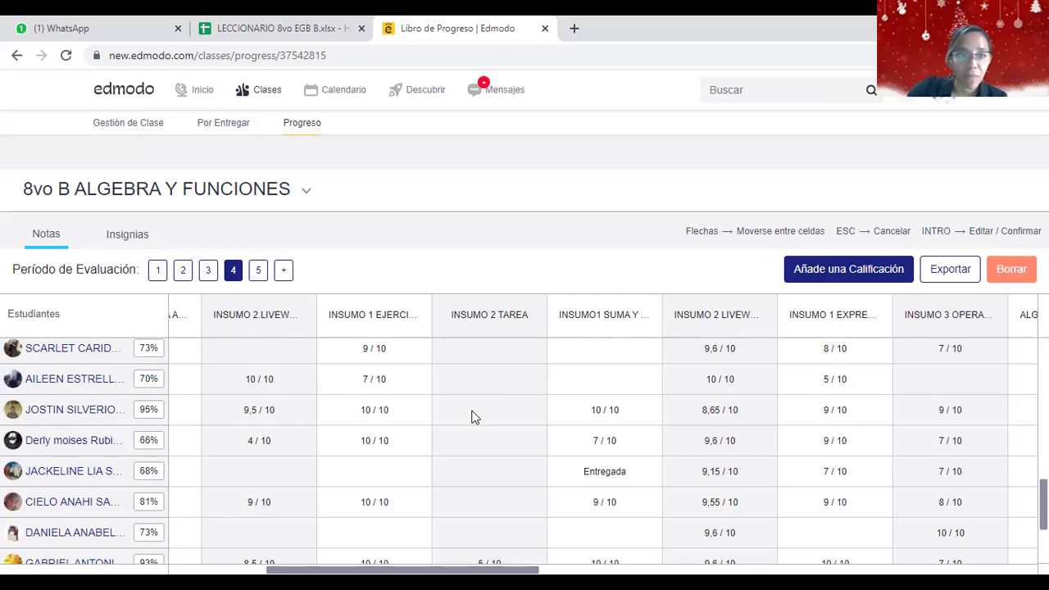
pyautogui.scroll(1, 299, 425)
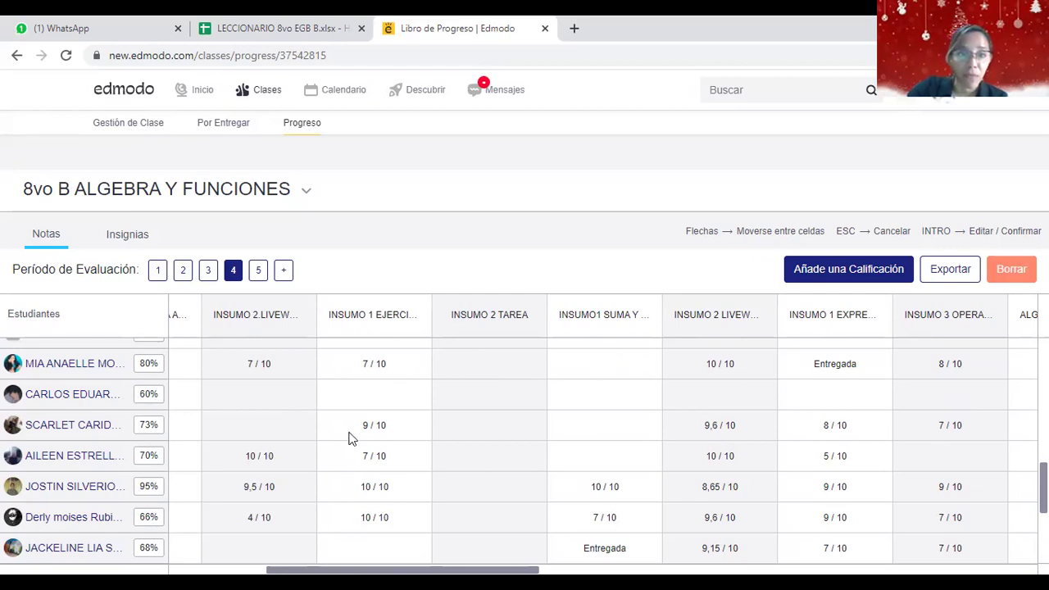
pyautogui.scroll(1, 351, 439)
pyautogui.scroll(1, 365, 439)
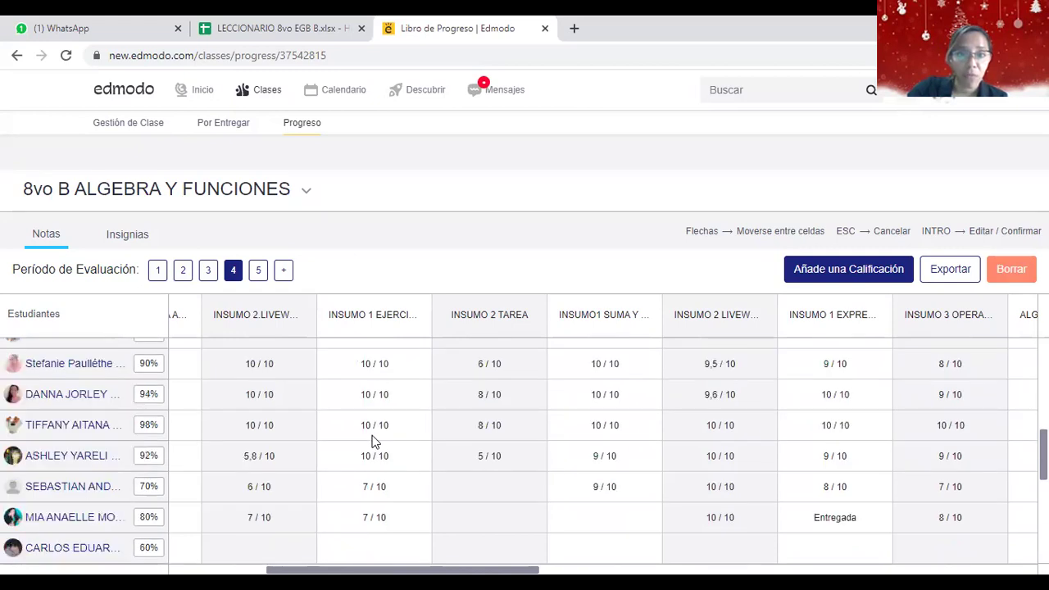
pyautogui.scroll(1, 372, 441)
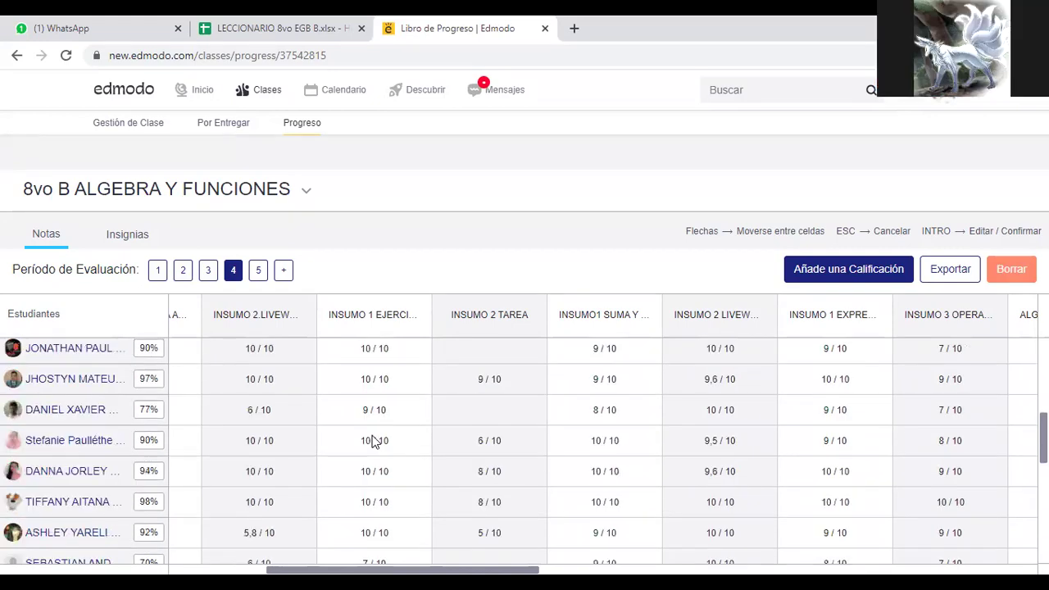
pyautogui.scroll(1, 445, 425)
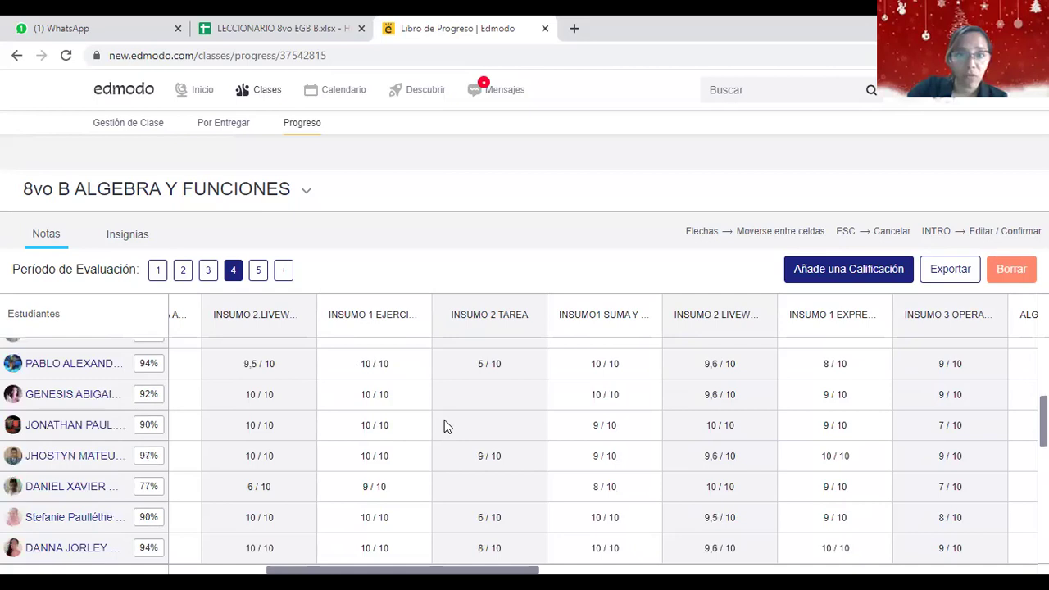
pyautogui.scroll(1, 444, 426)
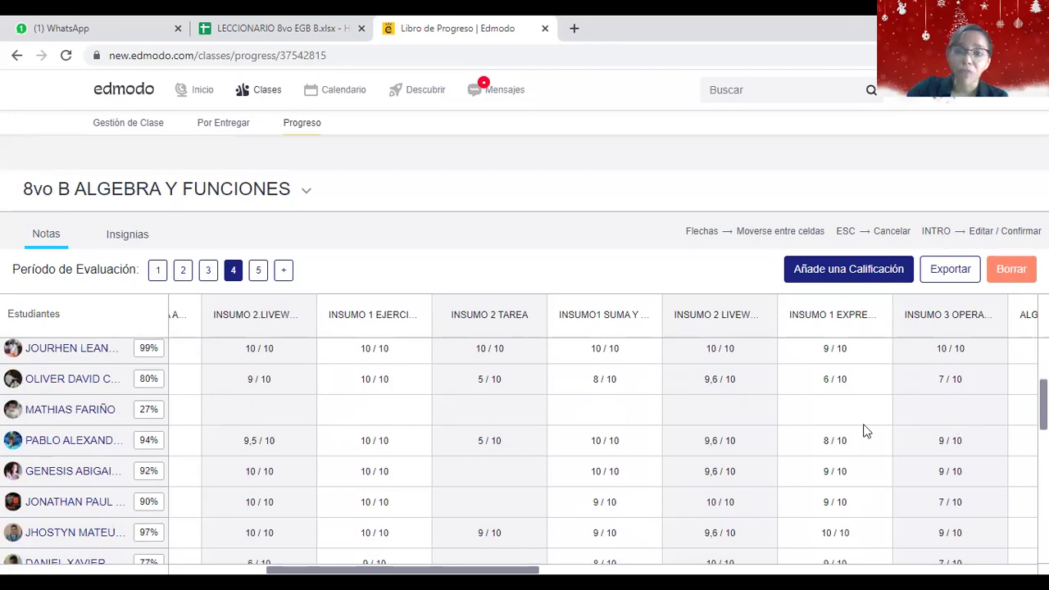
pyautogui.scroll(1, 687, 424)
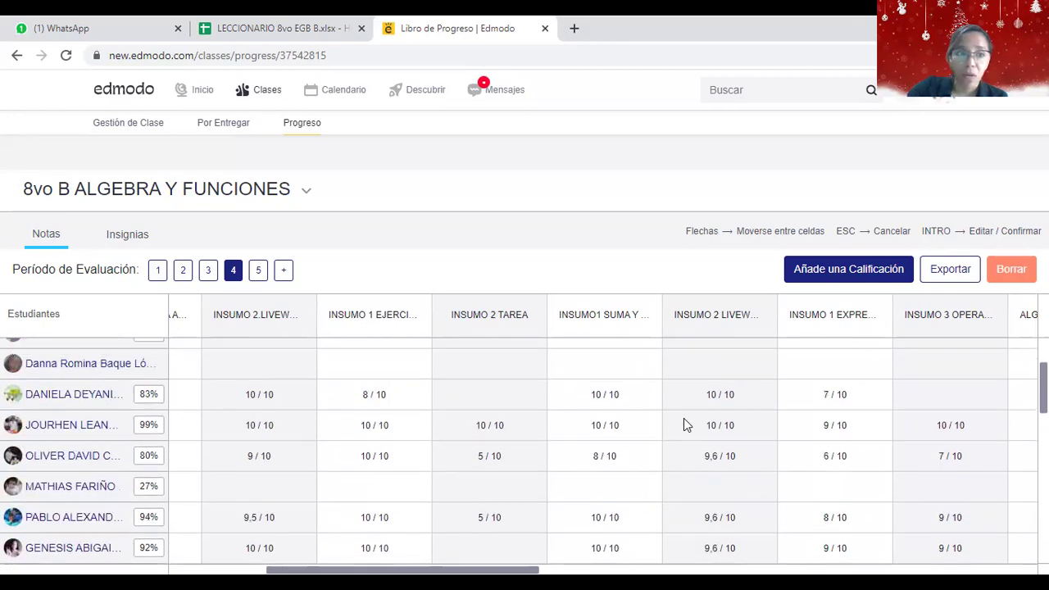
pyautogui.scroll(1, 620, 413)
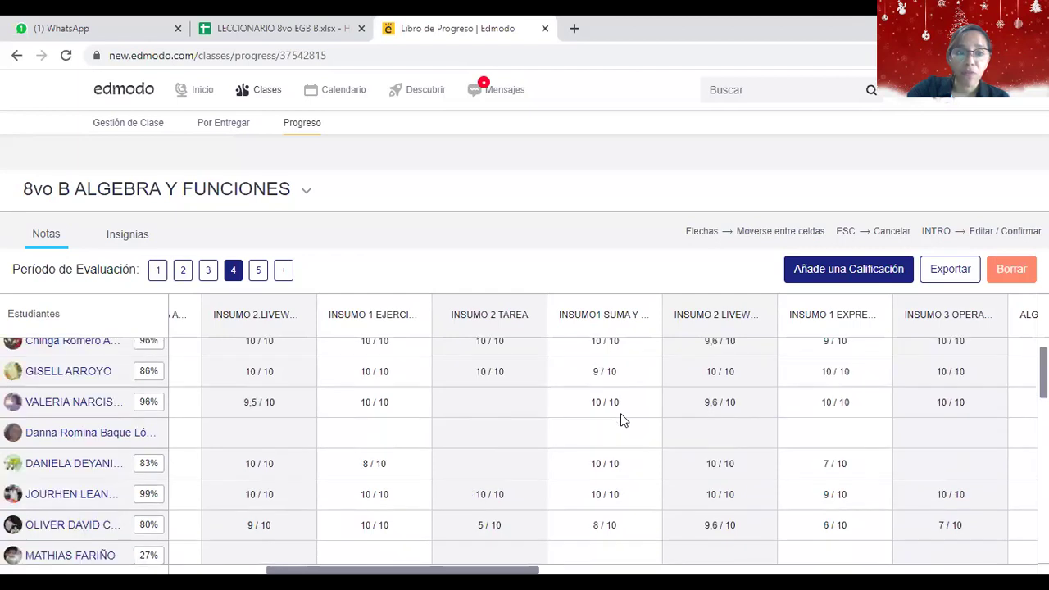
pyautogui.scroll(1, 620, 413)
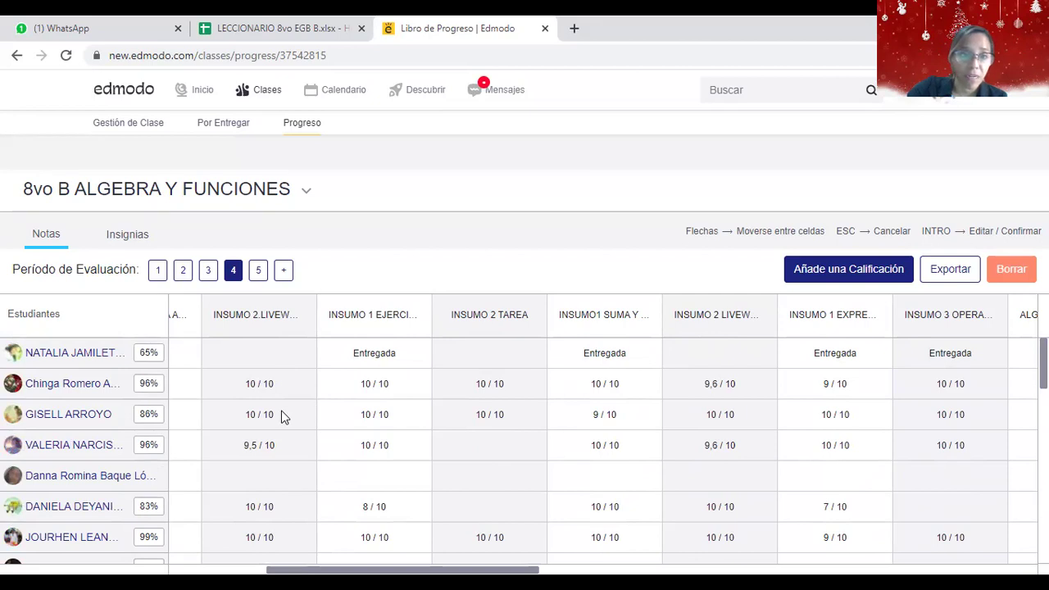
# - Check the same period 4 assignment columns again for blank grades, going from the first student down to the last
pyautogui.scroll(-2, 294, 454)
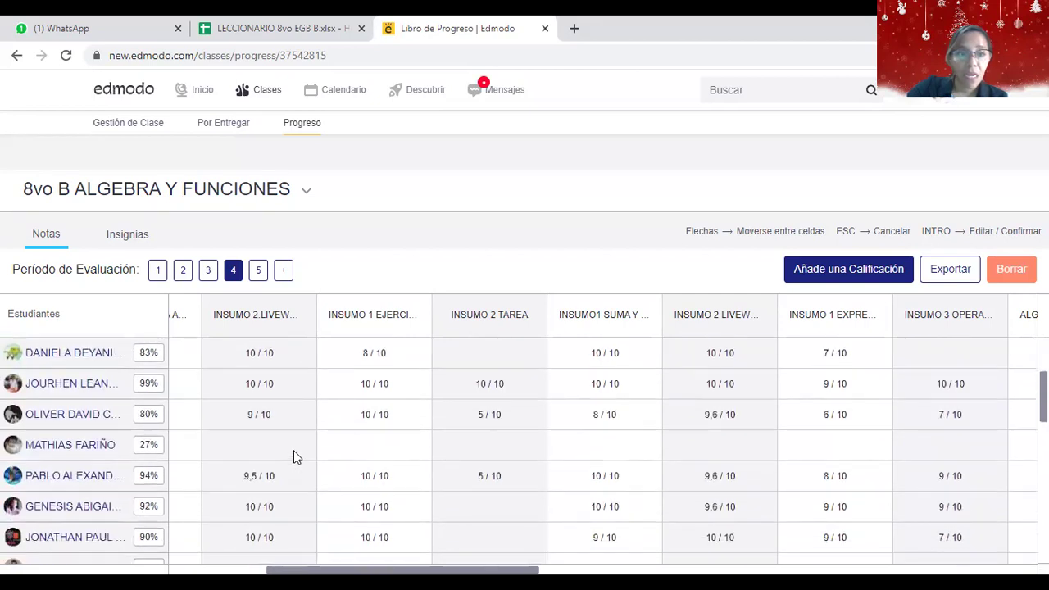
pyautogui.scroll(-2, 294, 452)
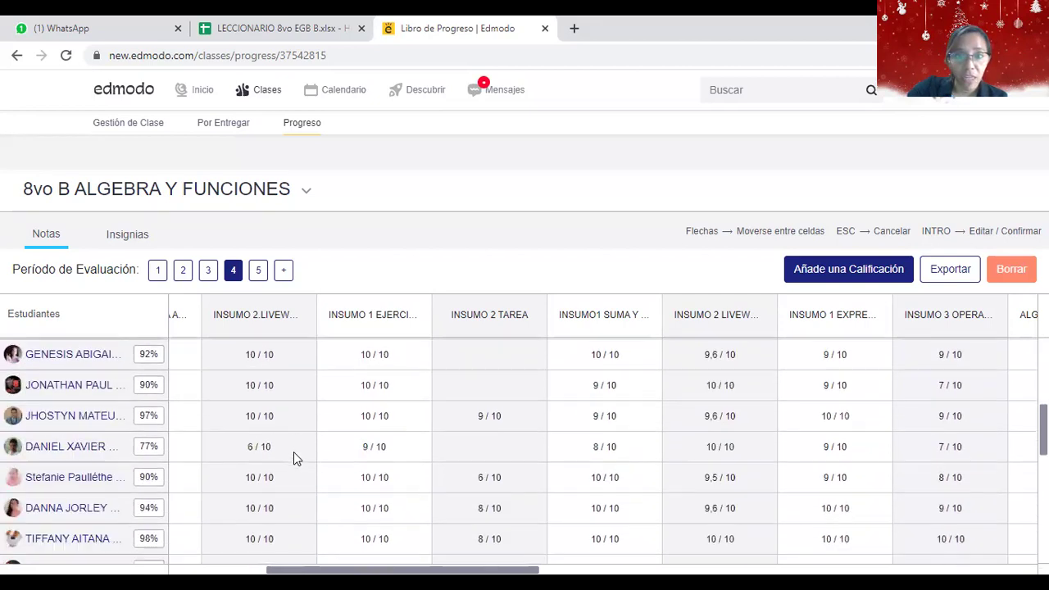
pyautogui.scroll(-3, 293, 452)
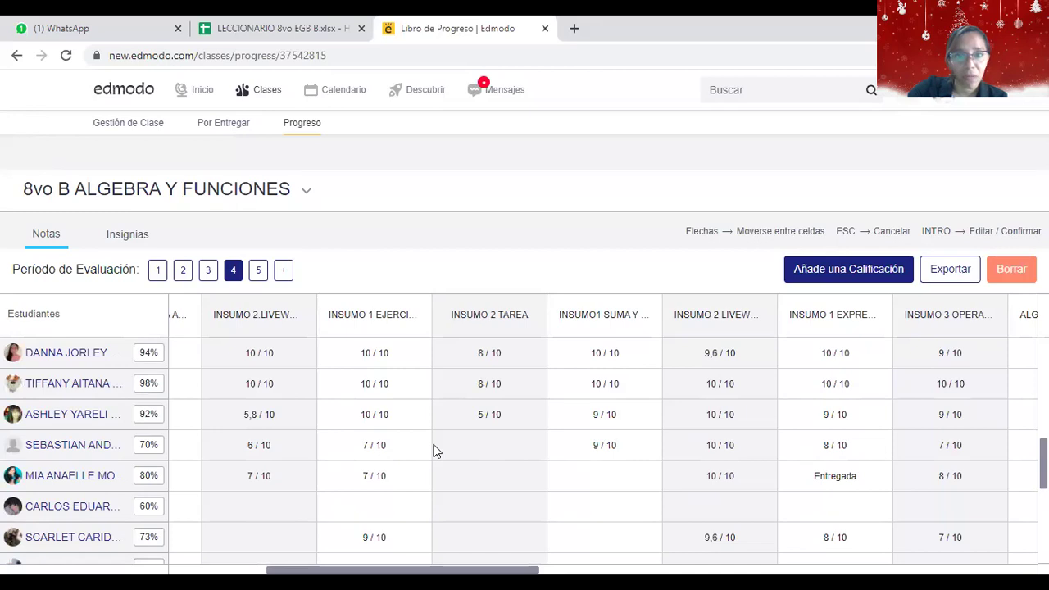
pyautogui.scroll(-1, 435, 450)
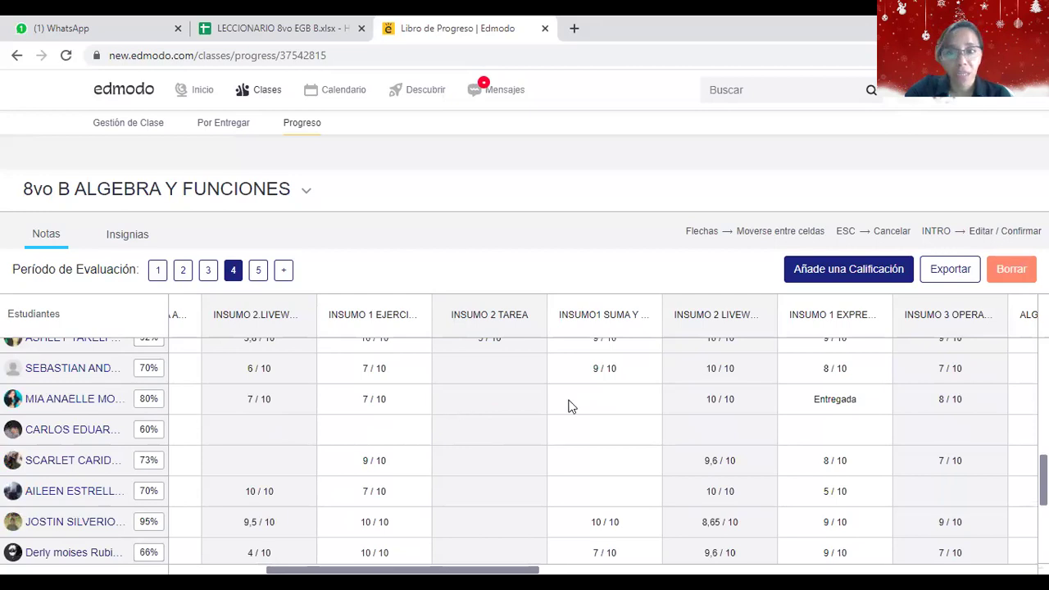
pyautogui.scroll(-1, 570, 406)
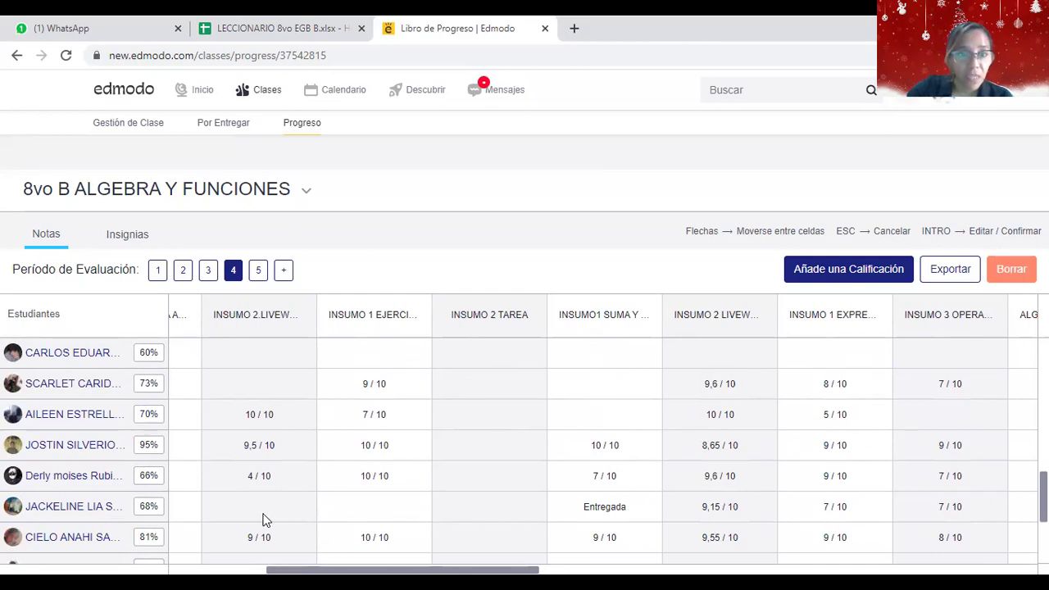
pyautogui.scroll(-1, 529, 517)
pyautogui.scroll(-2, 528, 517)
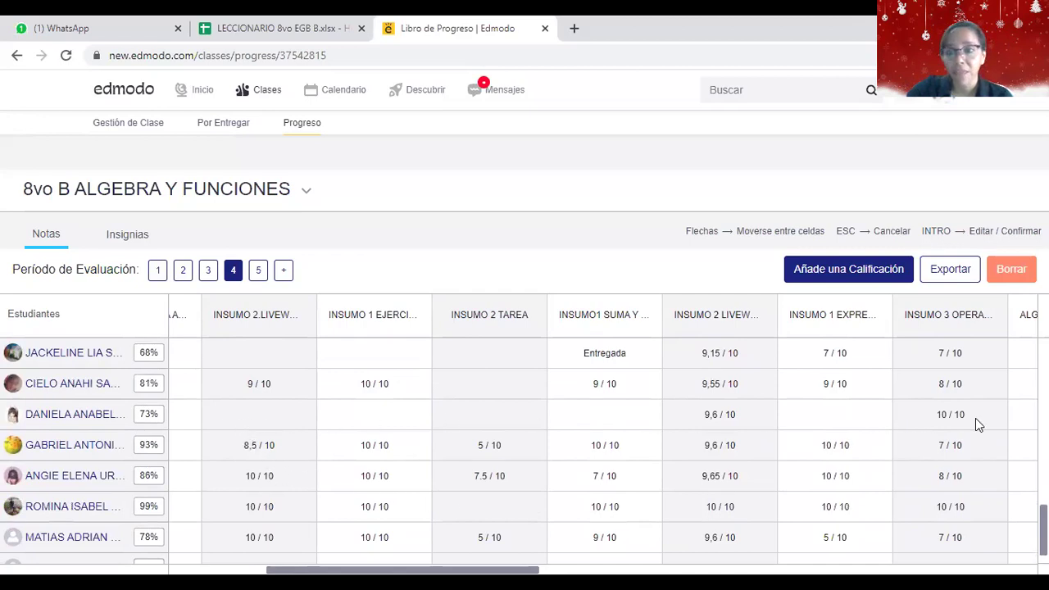
pyautogui.scroll(-1, 574, 496)
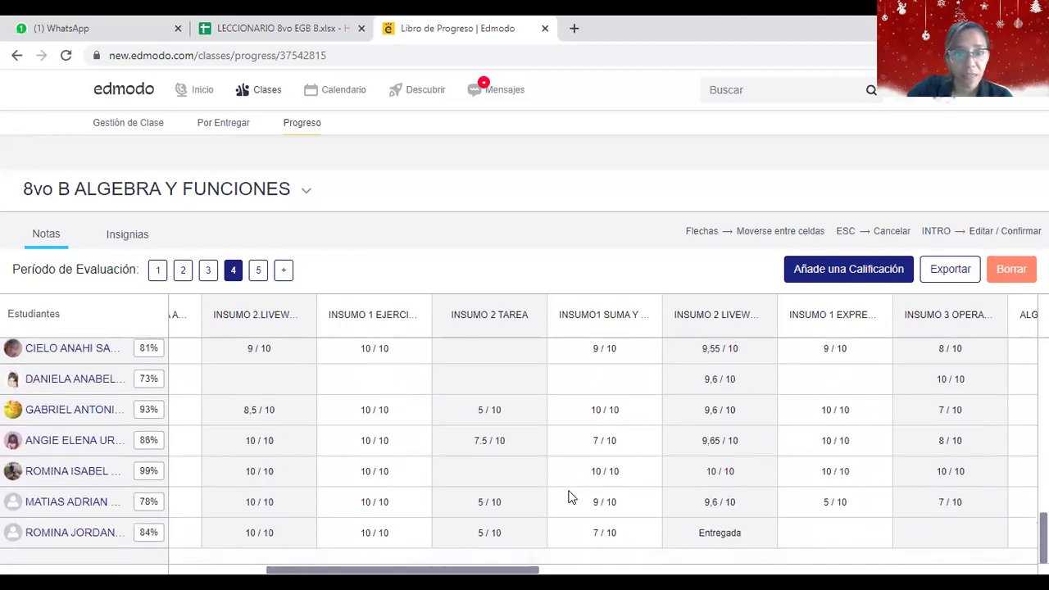